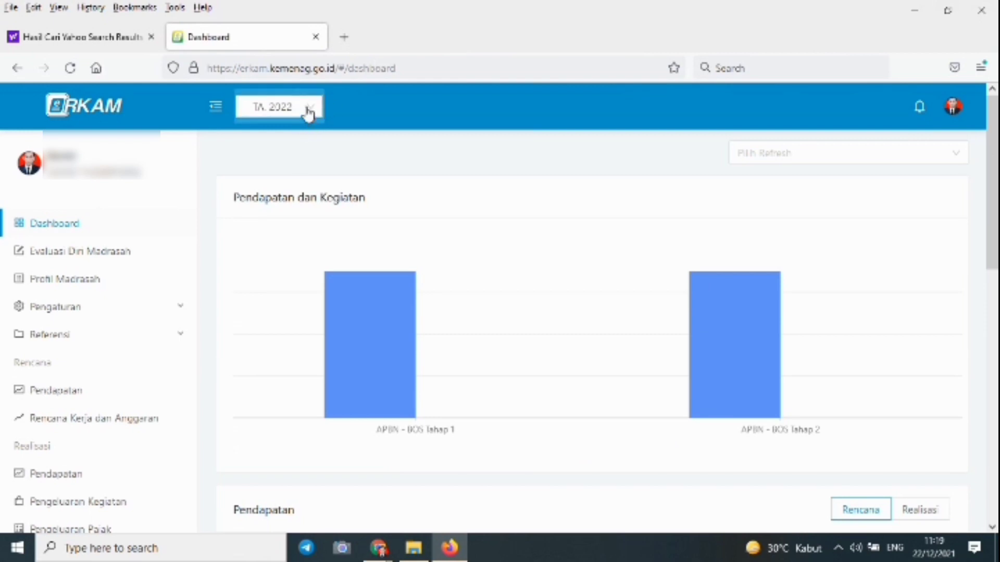
Step: Set the budget year to TA. 2021 on the dashboard
{"action": "left_click", "coordinate": [308, 111]}
{"action": "left_click", "coordinate": [291, 137]}
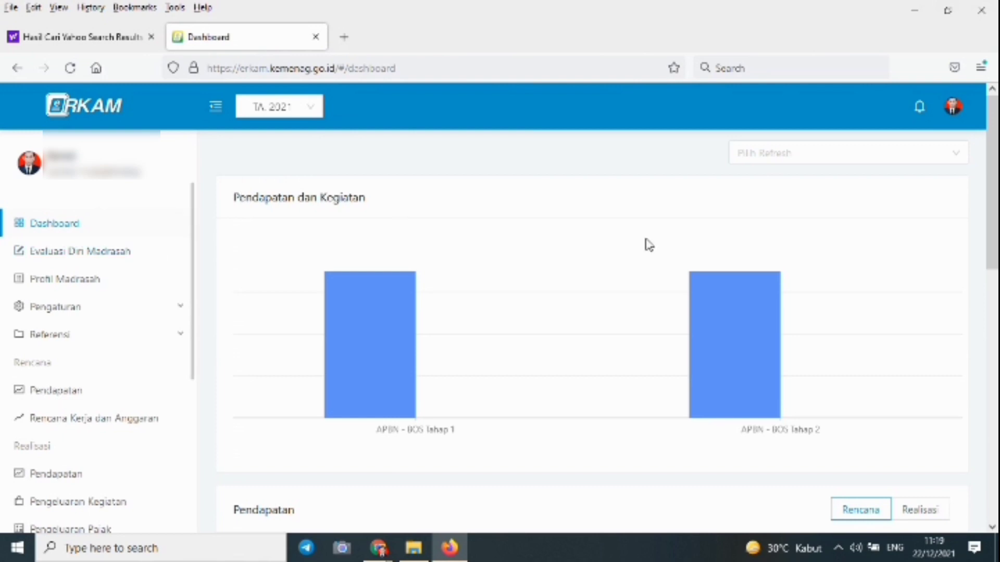
{"action": "left_click_drag", "start_coordinate": [992, 253], "coordinate": [957, 201]}
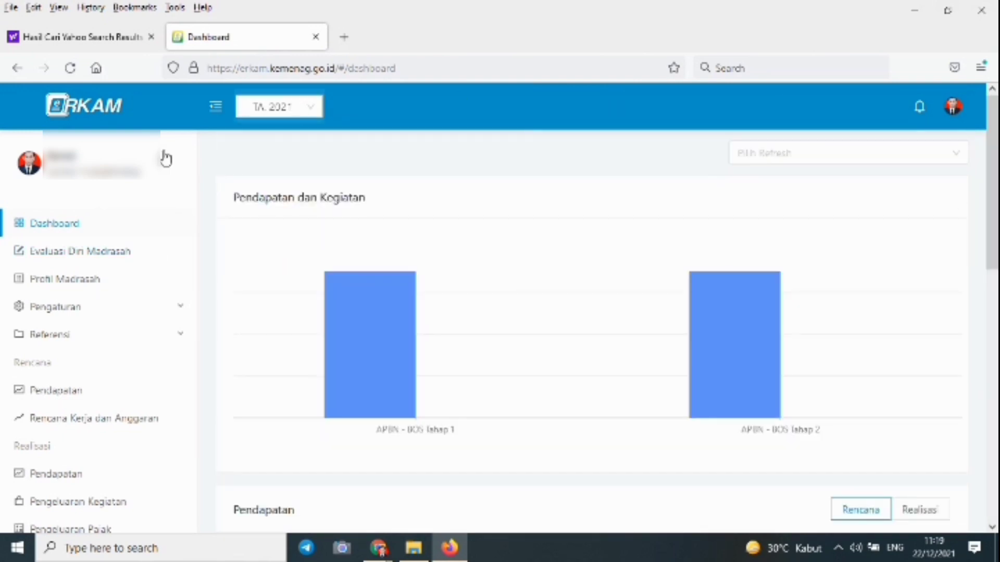
Step: View the EDM instrument form from the Evaluasi Diri Madrasah page and return to the main dashboard
{"action": "left_click", "coordinate": [56, 252]}
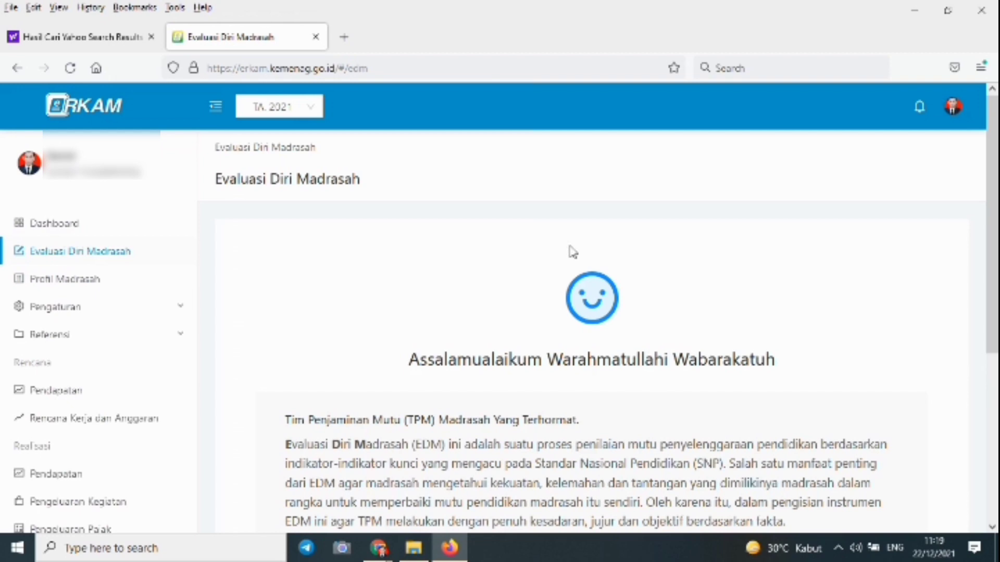
{"action": "left_click_drag", "start_coordinate": [996, 232], "coordinate": [996, 268]}
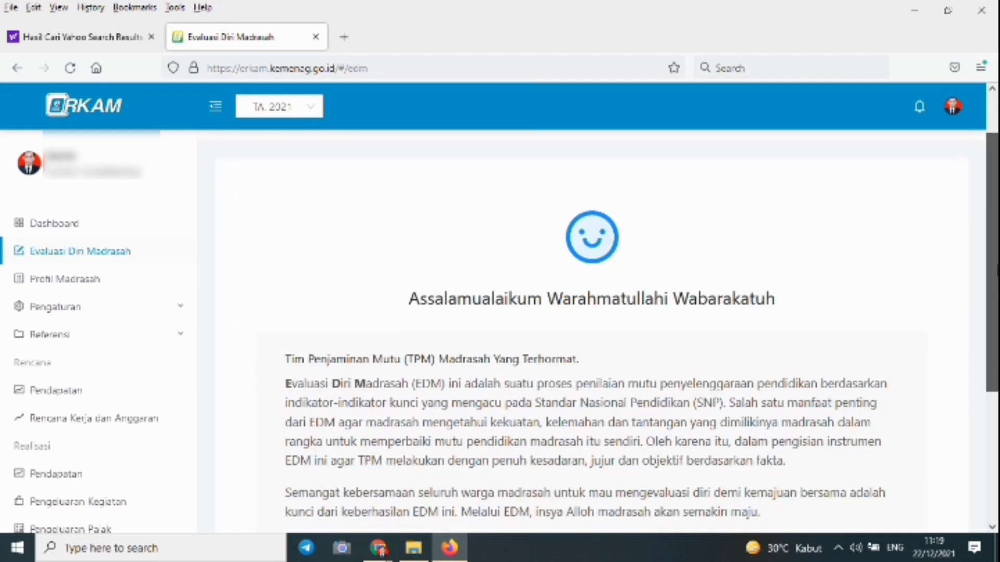
{"action": "scroll", "coordinate": [776, 411], "scroll_direction": "down", "scroll_amount": 3}
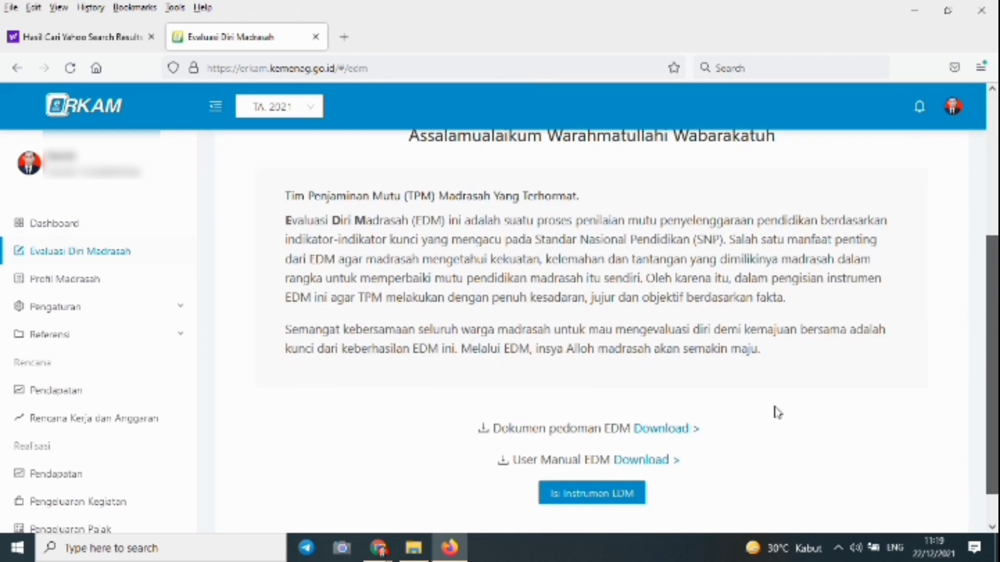
{"action": "right_click", "coordinate": [880, 379]}
{"action": "left_click", "coordinate": [604, 498]}
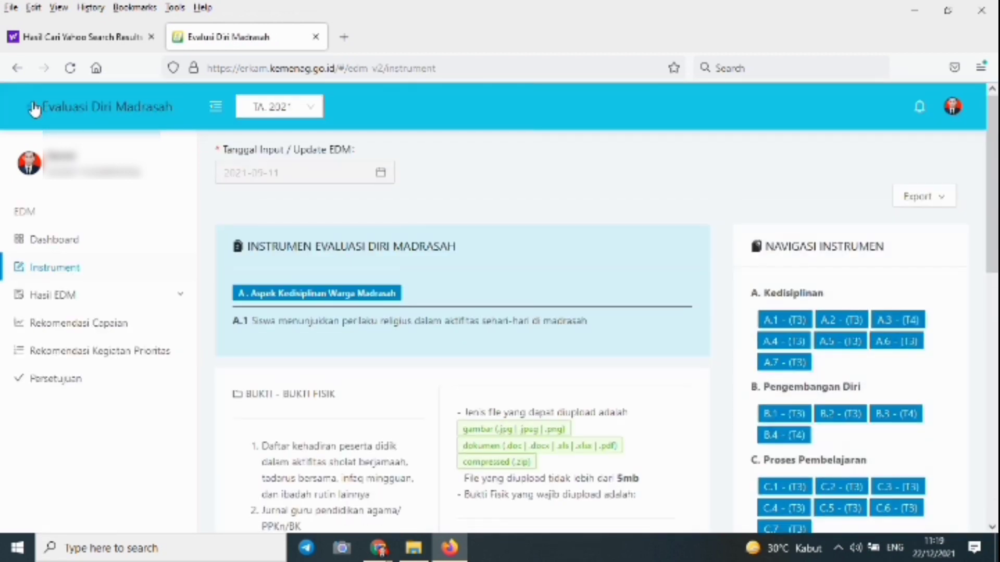
{"action": "left_click", "coordinate": [35, 110]}
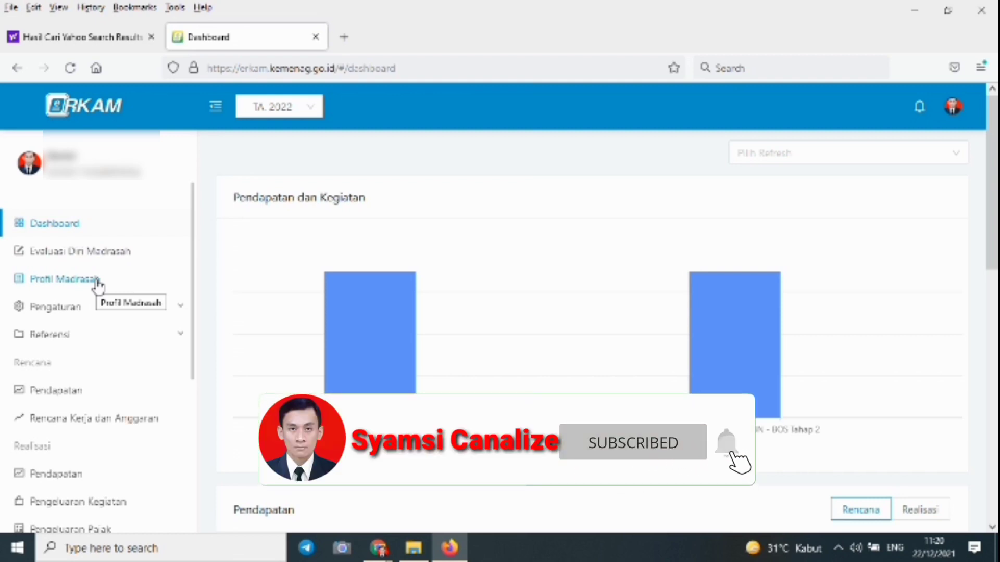
Step: View the Profil Madrasah page and open the Staf Madrasah list under Pengaturan
{"action": "left_click", "coordinate": [69, 281]}
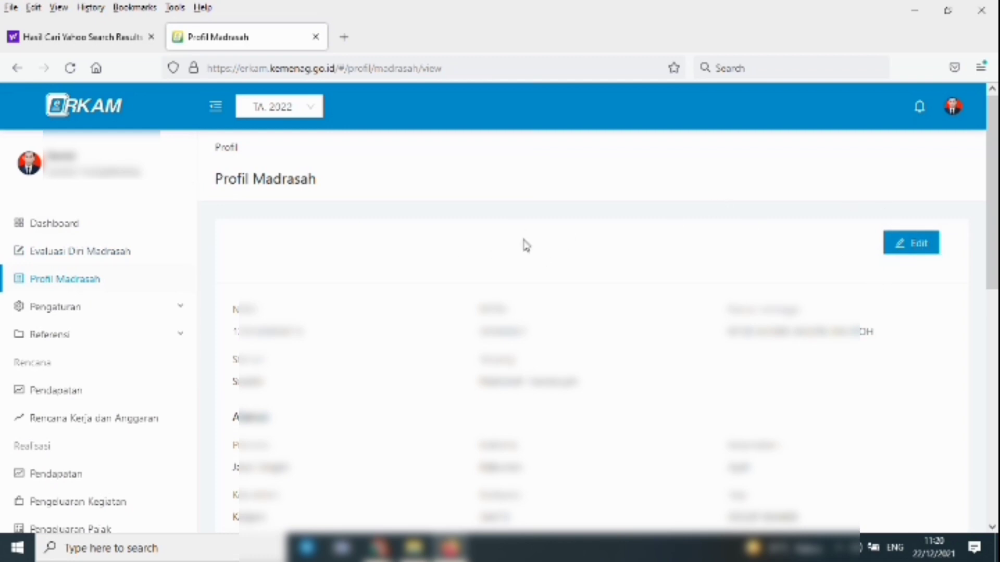
{"action": "left_click", "coordinate": [90, 310]}
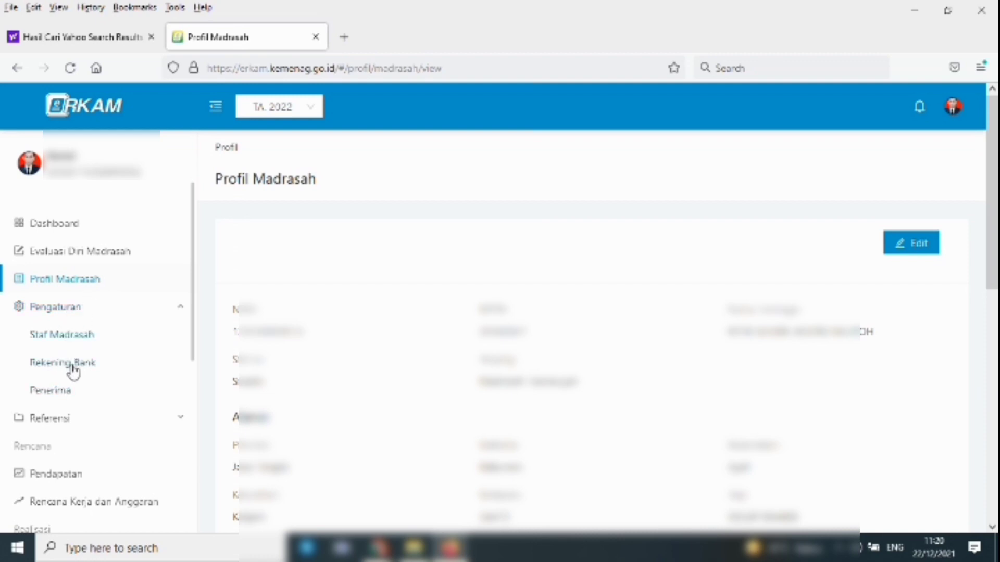
{"action": "left_click", "coordinate": [61, 336]}
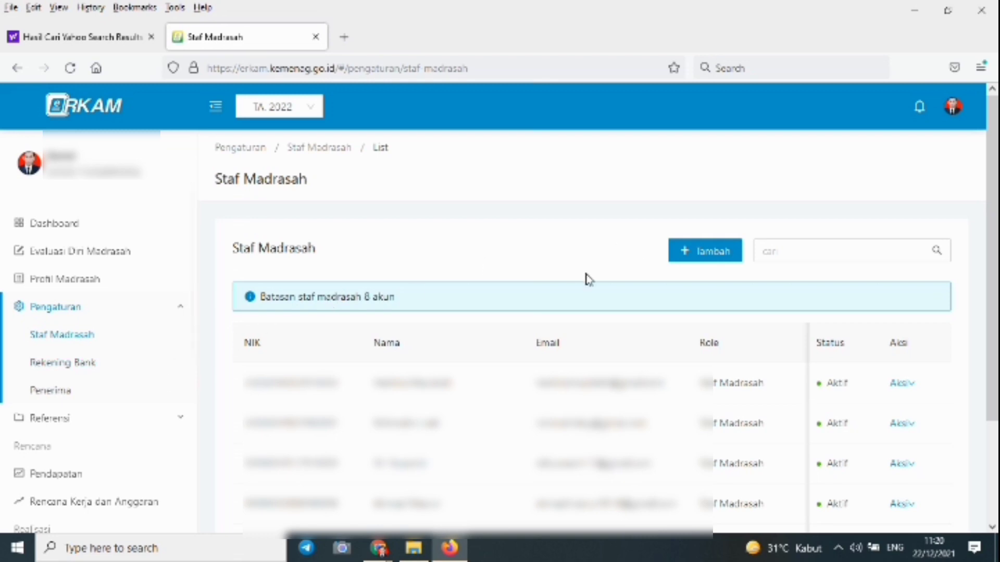
Step: Inspect the Role options in the Tambah Staf Madrasah form and close the form without adding anyone
{"action": "left_click", "coordinate": [693, 261]}
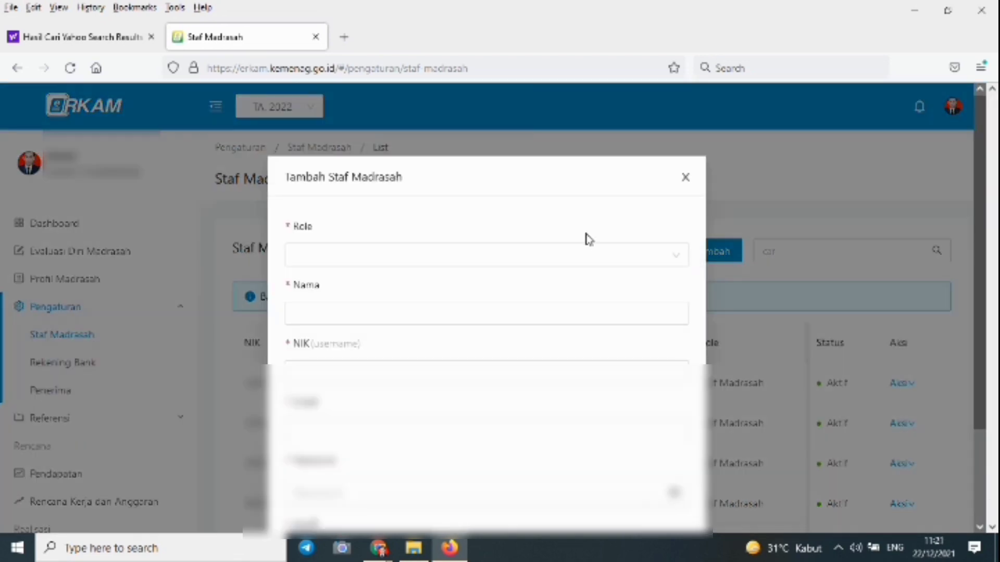
{"action": "left_click", "coordinate": [542, 258]}
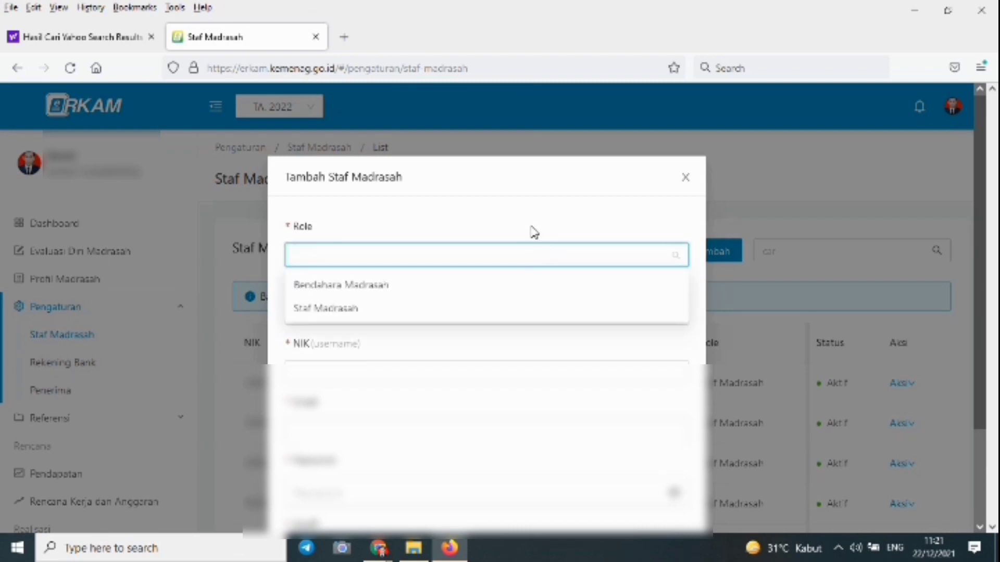
{"action": "left_click", "coordinate": [534, 232]}
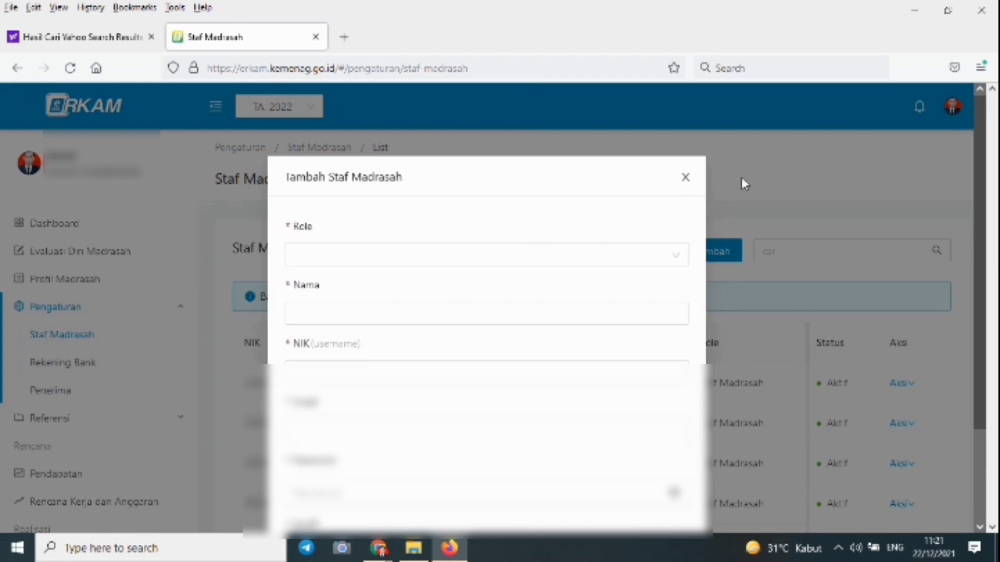
{"action": "left_click", "coordinate": [685, 179]}
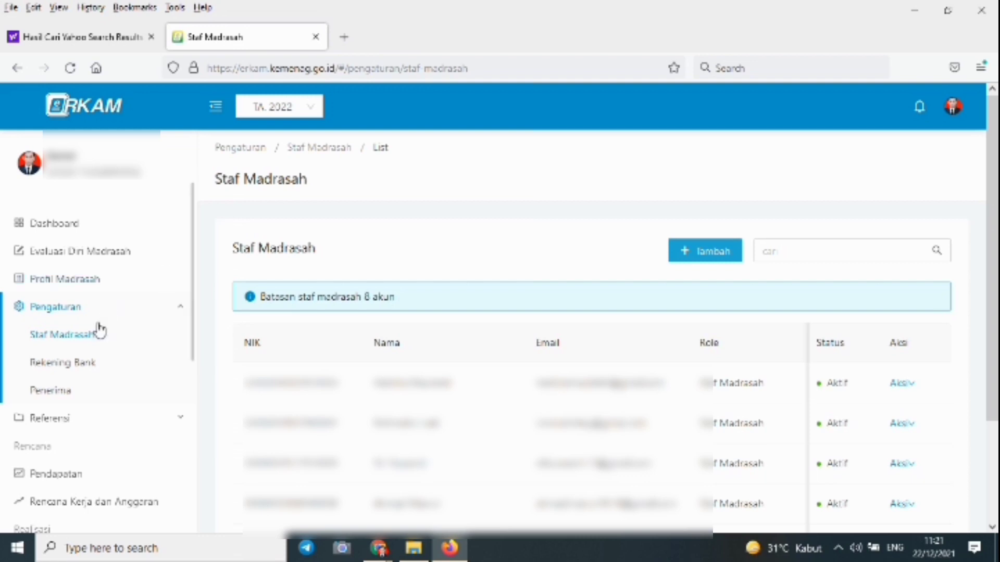
Step: View the Rekening Bank list, and the Penerima list with its blank Tambah Penerima form, without adding a record
{"action": "left_click", "coordinate": [86, 363]}
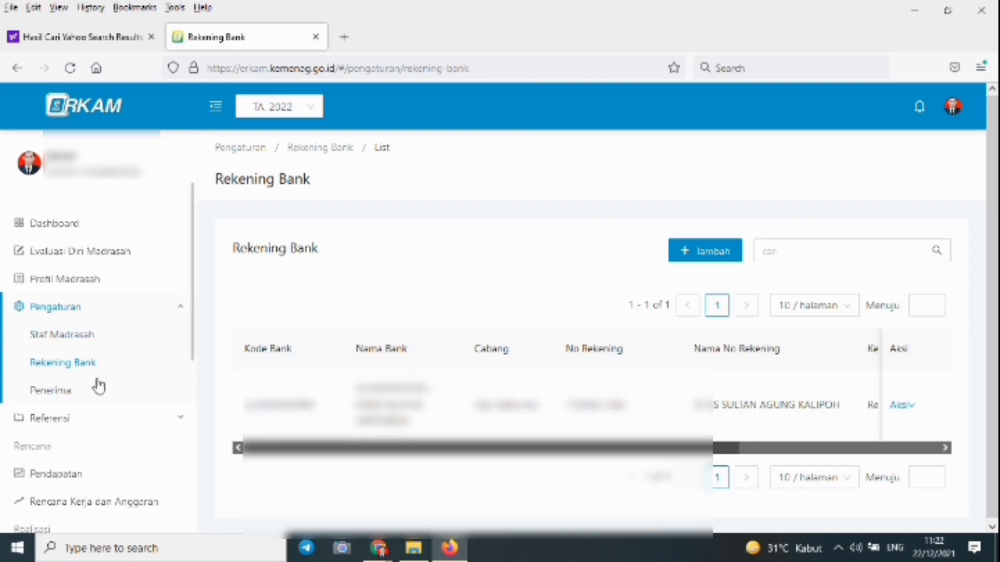
{"action": "left_click", "coordinate": [72, 394]}
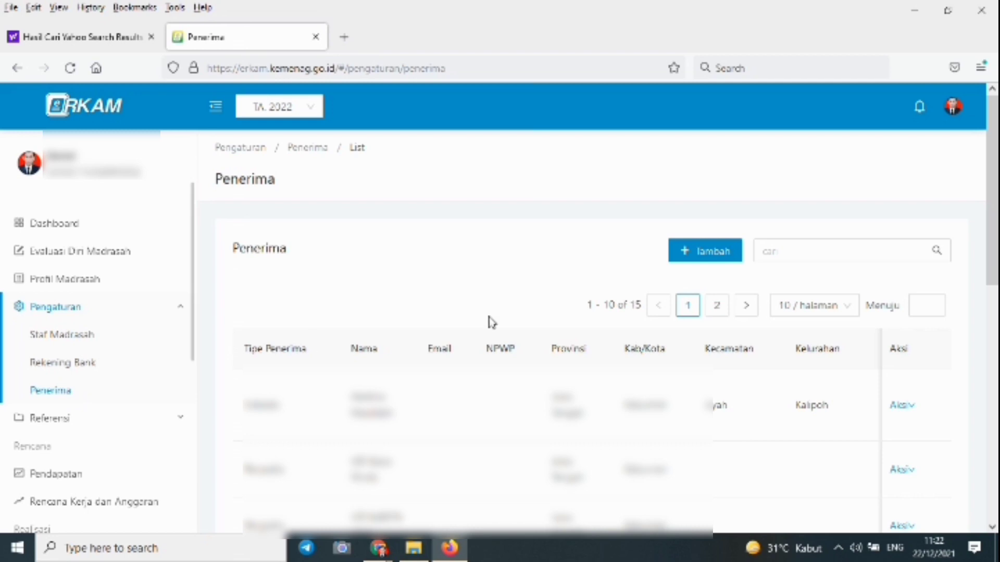
{"action": "left_click", "coordinate": [712, 252]}
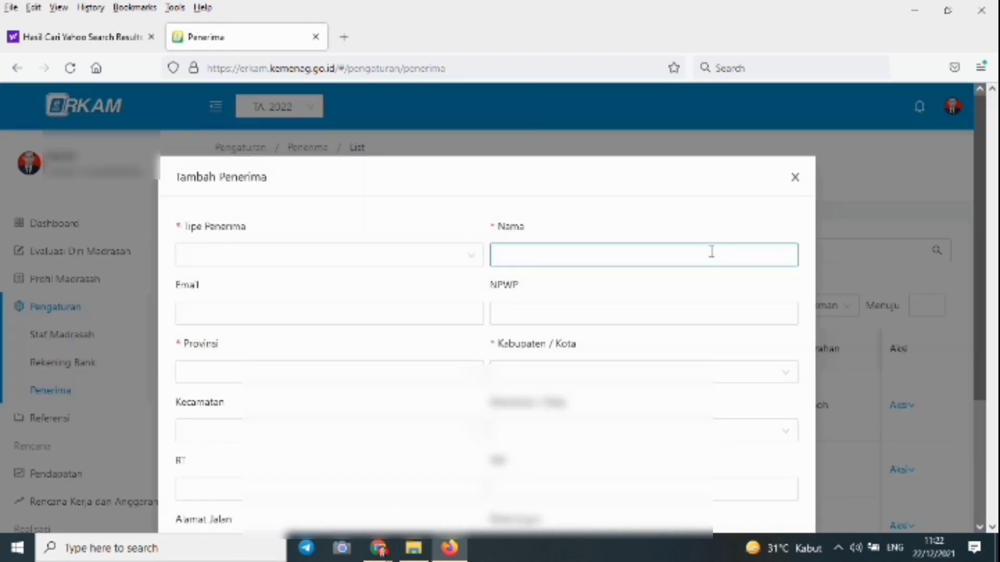
{"action": "left_click", "coordinate": [793, 177]}
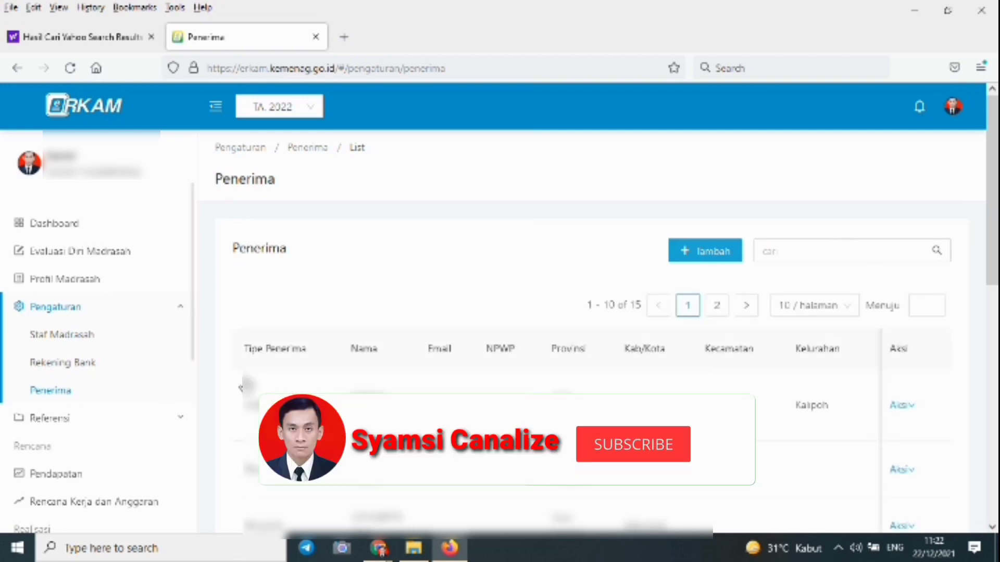
{"action": "left_click_drag", "start_coordinate": [195, 336], "coordinate": [191, 357]}
{"action": "scroll", "coordinate": [191, 357], "scroll_direction": "down", "scroll_amount": 2}
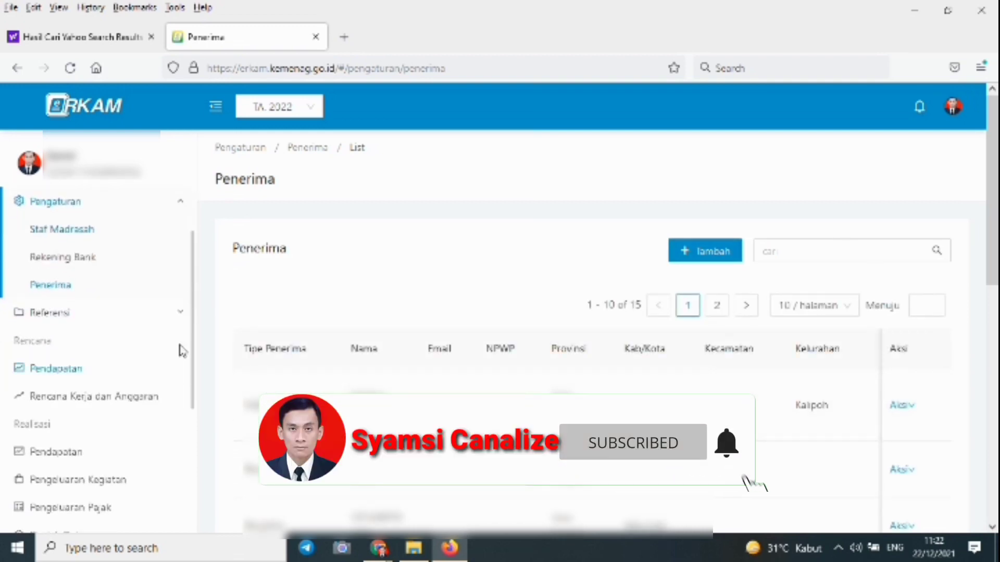
{"action": "scroll", "coordinate": [160, 328], "scroll_direction": "up", "scroll_amount": 3}
{"action": "scroll", "coordinate": [183, 392], "scroll_direction": "down", "scroll_amount": 4}
{"action": "scroll", "coordinate": [183, 392], "scroll_direction": "up", "scroll_amount": 3}
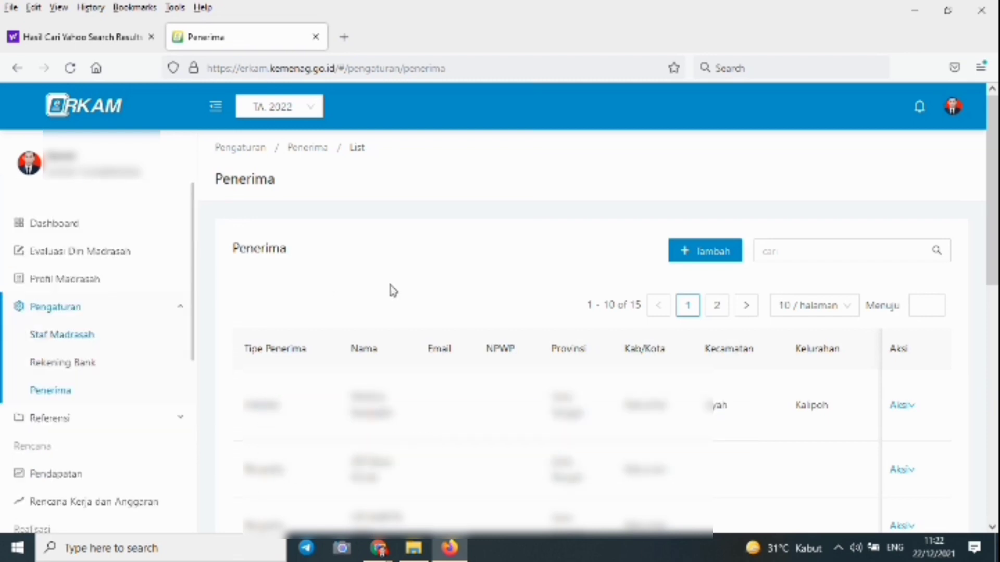
{"action": "scroll", "coordinate": [98, 392], "scroll_direction": "down", "scroll_amount": 3}
{"action": "scroll", "coordinate": [188, 387], "scroll_direction": "up", "scroll_amount": 3}
{"action": "scroll", "coordinate": [83, 396], "scroll_direction": "down", "scroll_amount": 3}
{"action": "scroll", "coordinate": [111, 375], "scroll_direction": "up", "scroll_amount": 3}
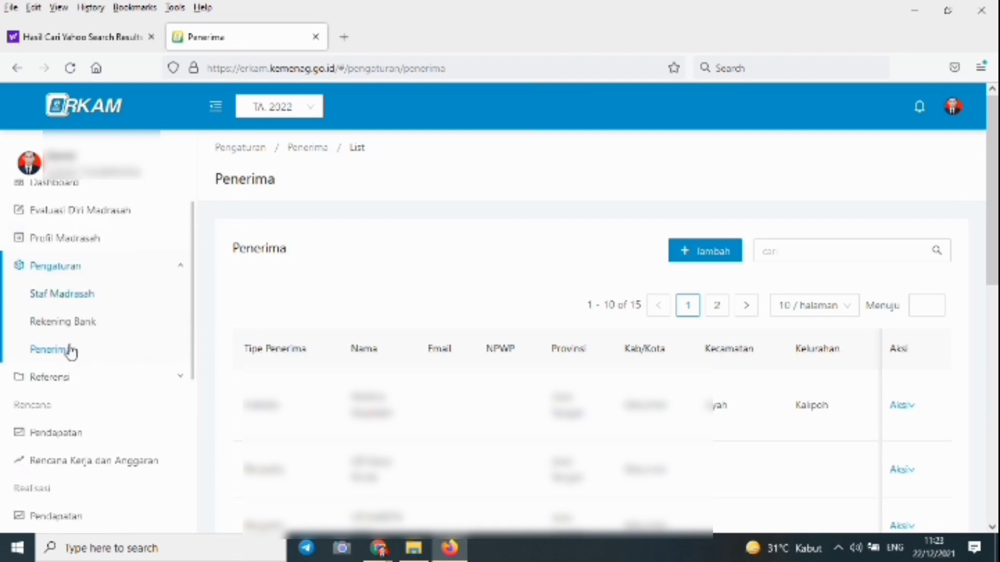
{"action": "scroll", "coordinate": [73, 351], "scroll_direction": "up", "scroll_amount": 1}
{"action": "scroll", "coordinate": [108, 403], "scroll_direction": "down", "scroll_amount": 3}
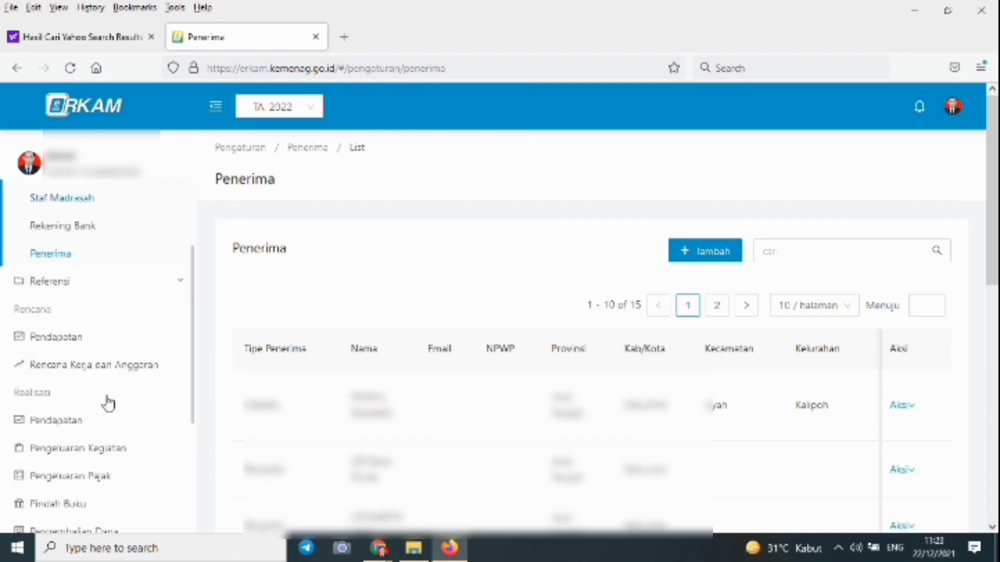
{"action": "scroll", "coordinate": [94, 348], "scroll_direction": "up", "scroll_amount": 3}
{"action": "scroll", "coordinate": [94, 373], "scroll_direction": "down", "scroll_amount": 1}
{"action": "scroll", "coordinate": [89, 360], "scroll_direction": "up", "scroll_amount": 1}
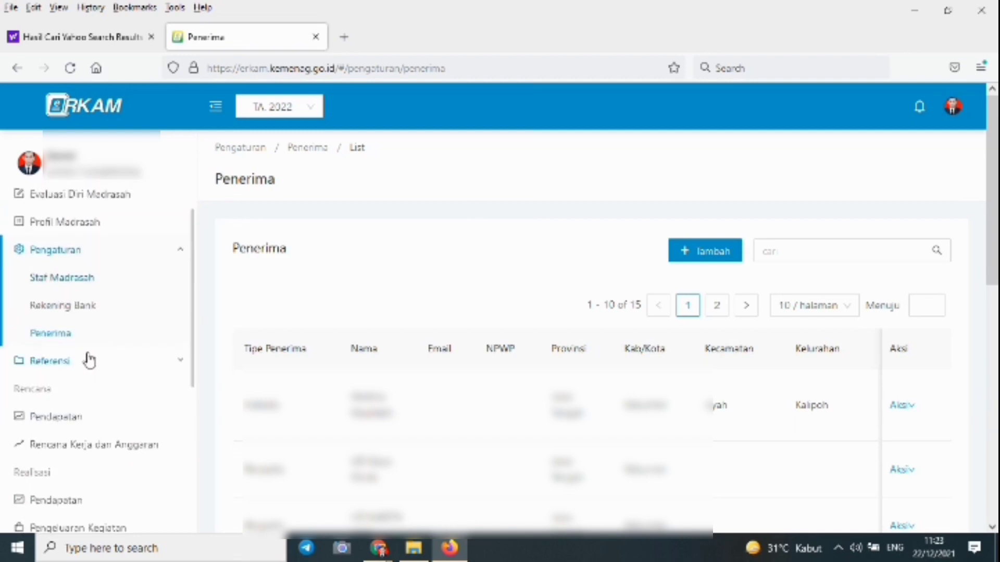
Step: Open the Kegiatan list under Referensi and expand PENGEMBANGAN STANDAR ISI to view its activities
{"action": "left_click", "coordinate": [89, 360]}
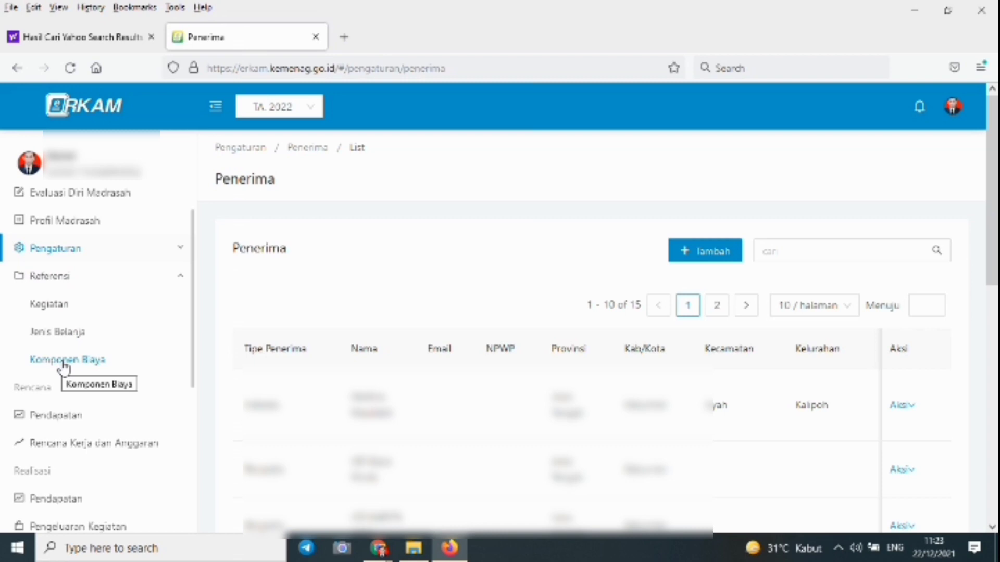
{"action": "left_click", "coordinate": [64, 311]}
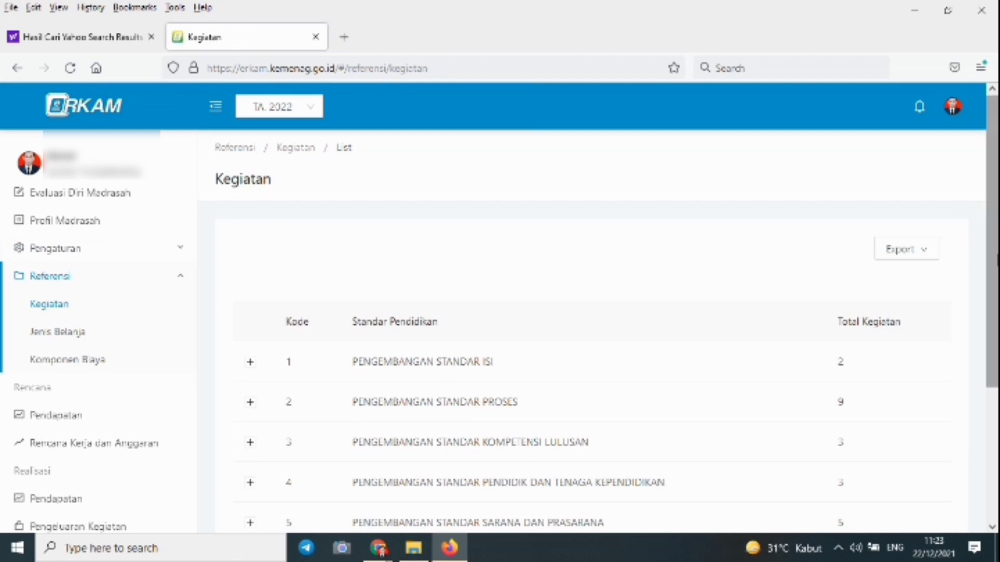
{"action": "scroll", "coordinate": [995, 261], "scroll_direction": "down", "scroll_amount": 3}
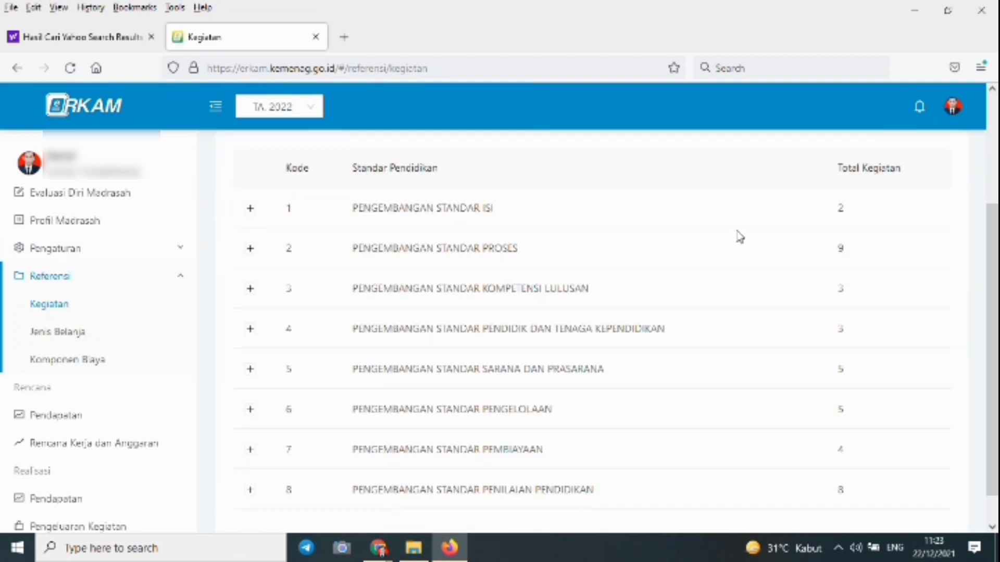
{"action": "left_click", "coordinate": [250, 210]}
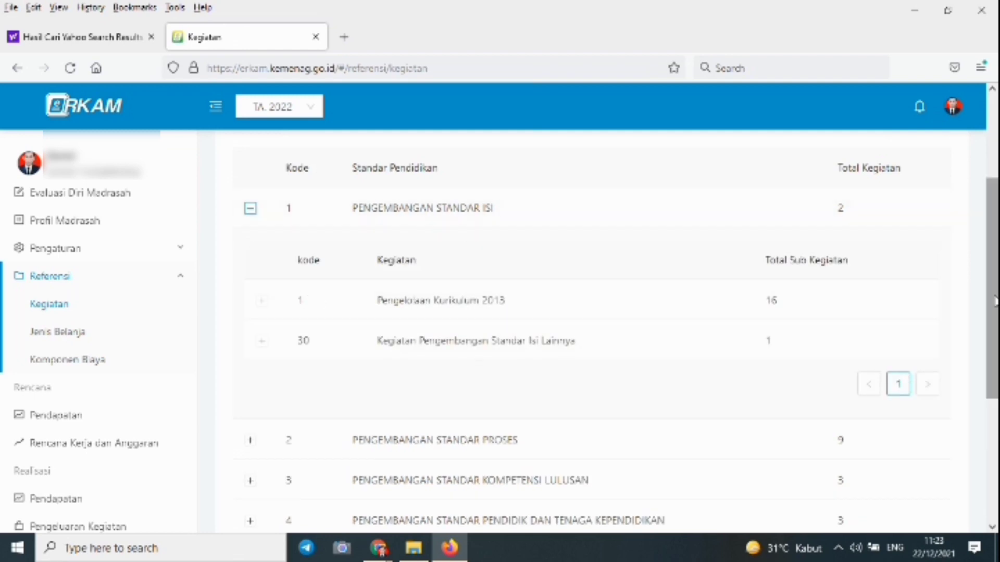
Step: Check the export format options for the Kegiatan list
{"action": "left_click_drag", "start_coordinate": [993, 292], "coordinate": [993, 218]}
{"action": "left_click", "coordinate": [928, 245]}
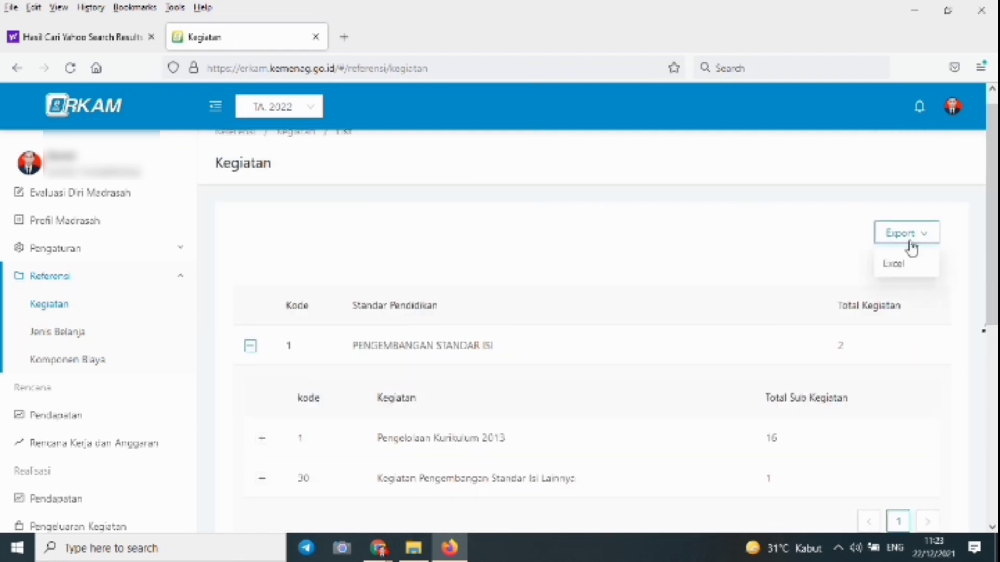
{"action": "left_click", "coordinate": [875, 260]}
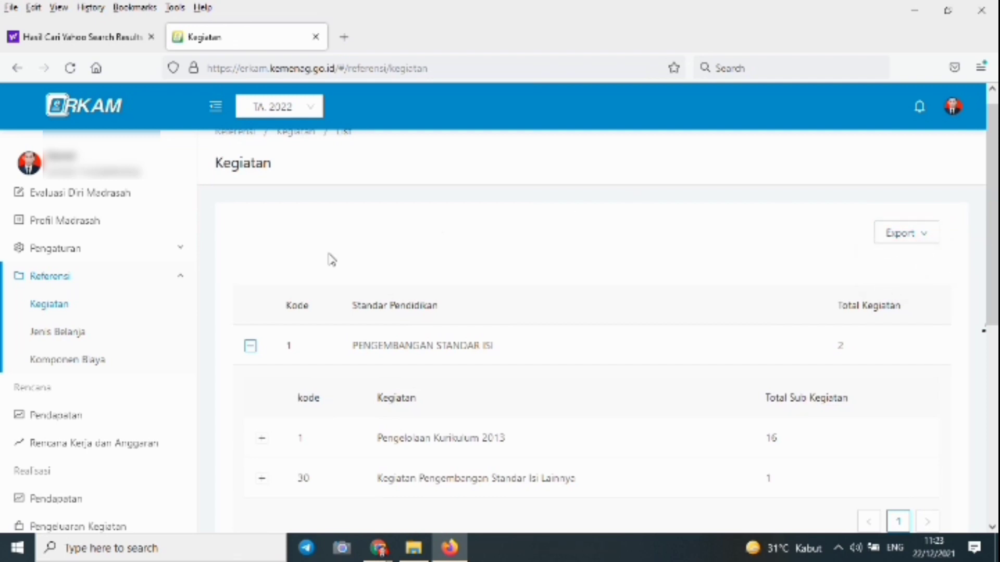
Step: Open the Jenis Belanja reference and expand the Belanja Barang and Belanja Pemeliharaan categories to examine their expenditure types
{"action": "left_click", "coordinate": [78, 334]}
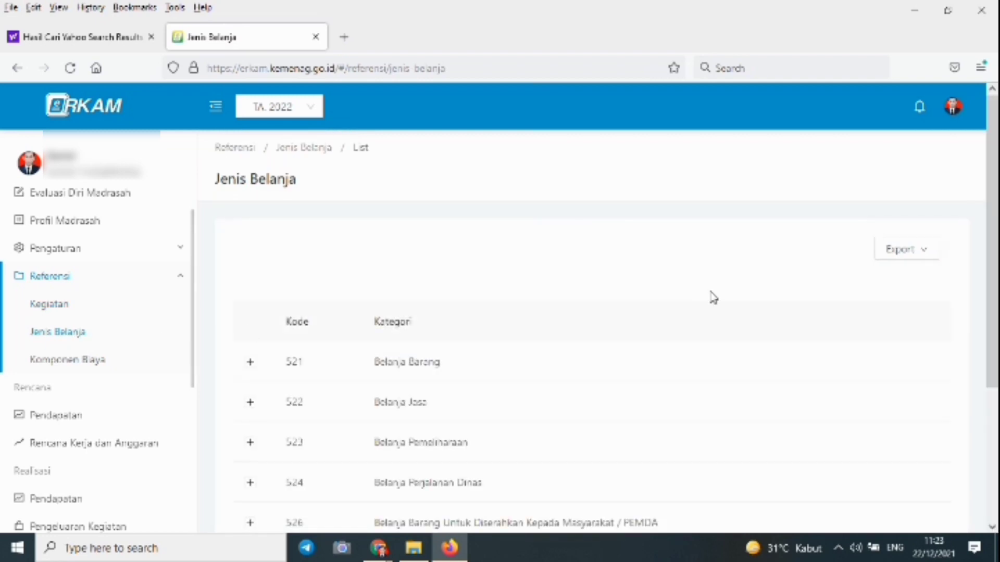
{"action": "left_click_drag", "start_coordinate": [992, 261], "coordinate": [995, 355]}
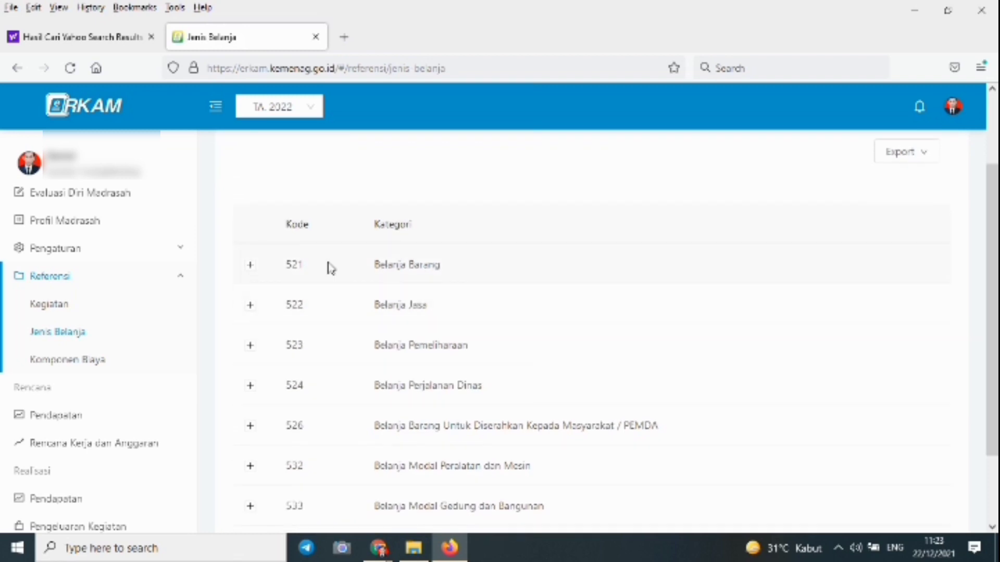
{"action": "left_click", "coordinate": [250, 267]}
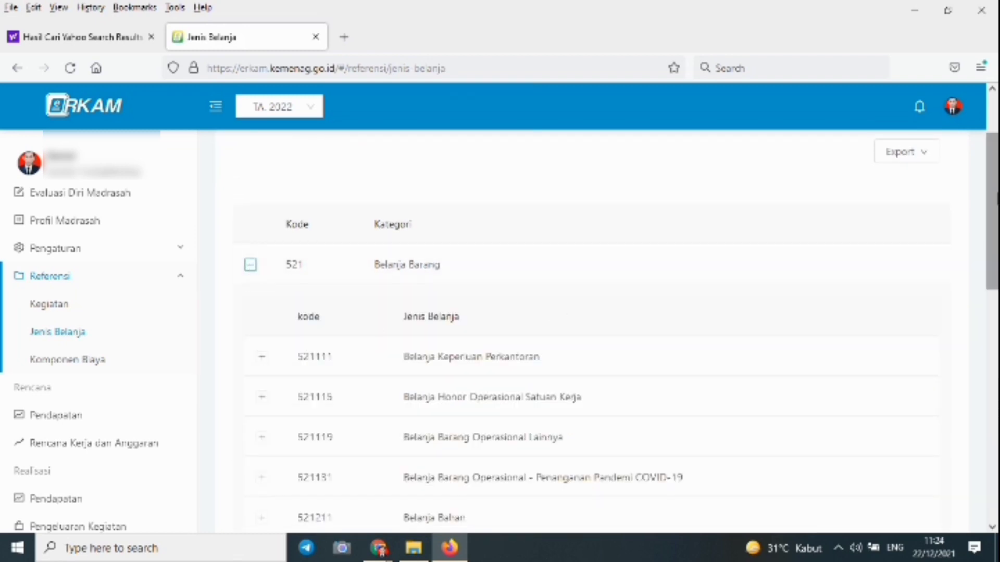
{"action": "left_click_drag", "start_coordinate": [992, 199], "coordinate": [982, 427]}
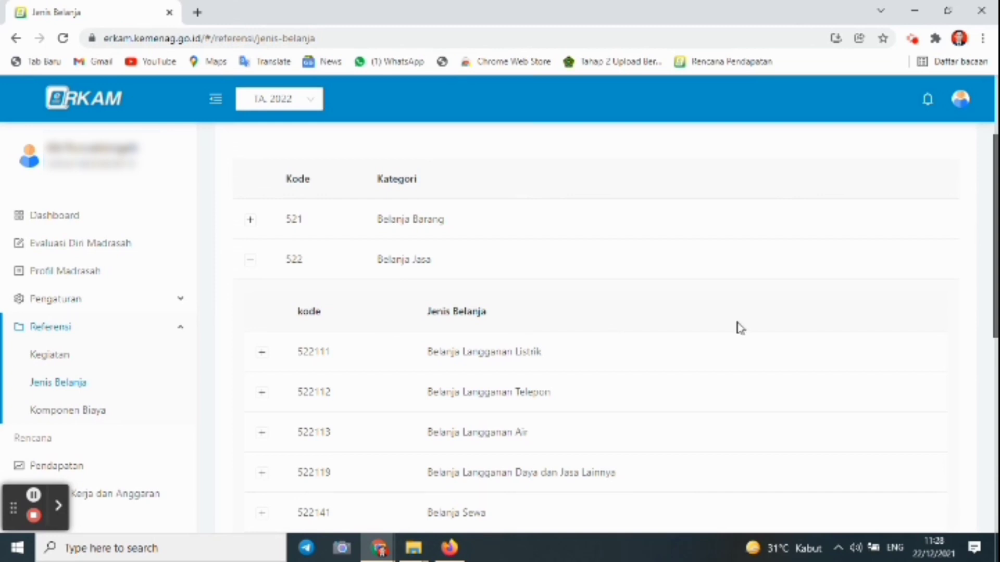
{"action": "left_click_drag", "start_coordinate": [992, 292], "coordinate": [988, 446]}
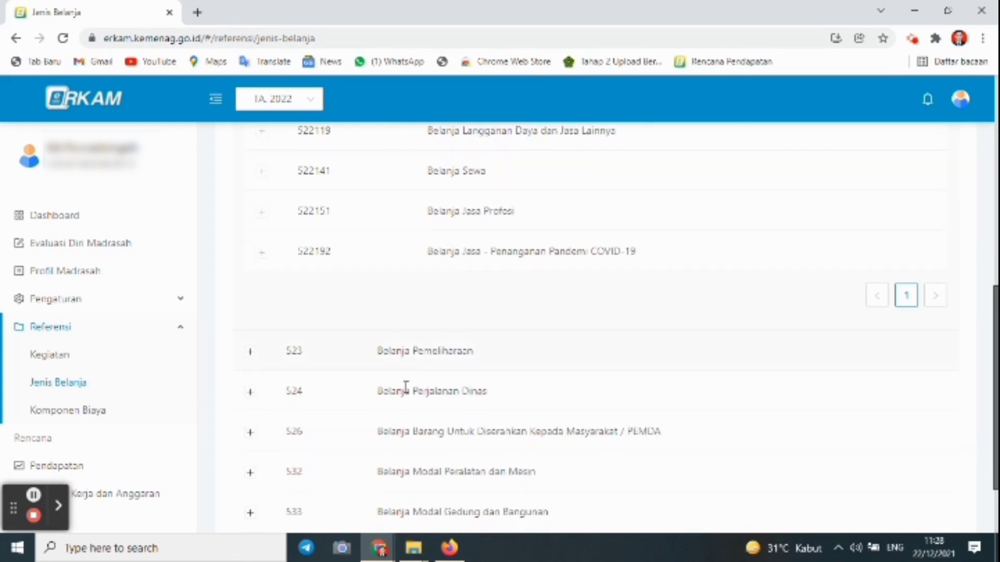
{"action": "left_click", "coordinate": [251, 352]}
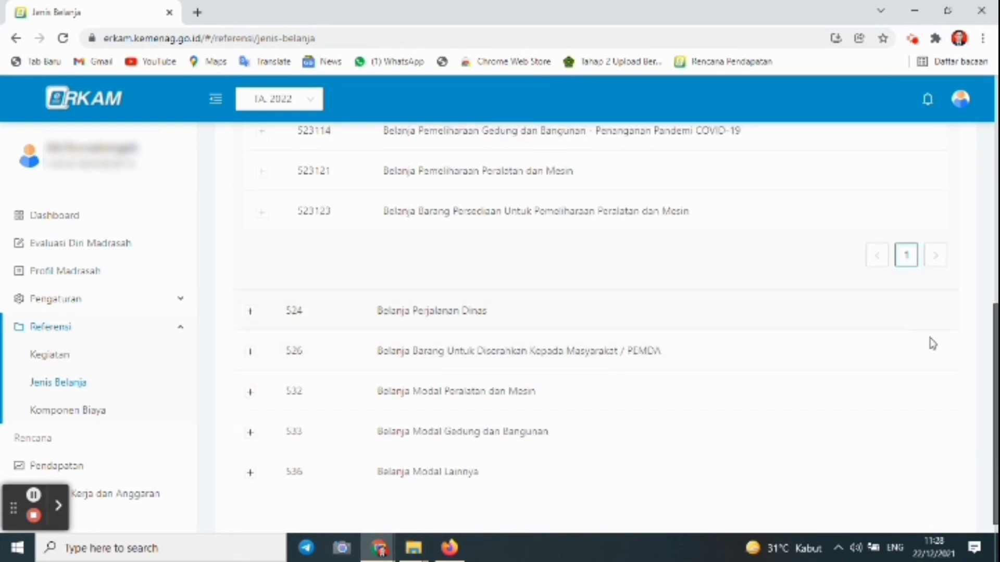
Step: Open the Komponen Biaya reference and look through its listed cost components, their categories, expenditure accounts and units
{"action": "scroll", "coordinate": [991, 364], "scroll_direction": "up", "scroll_amount": 9}
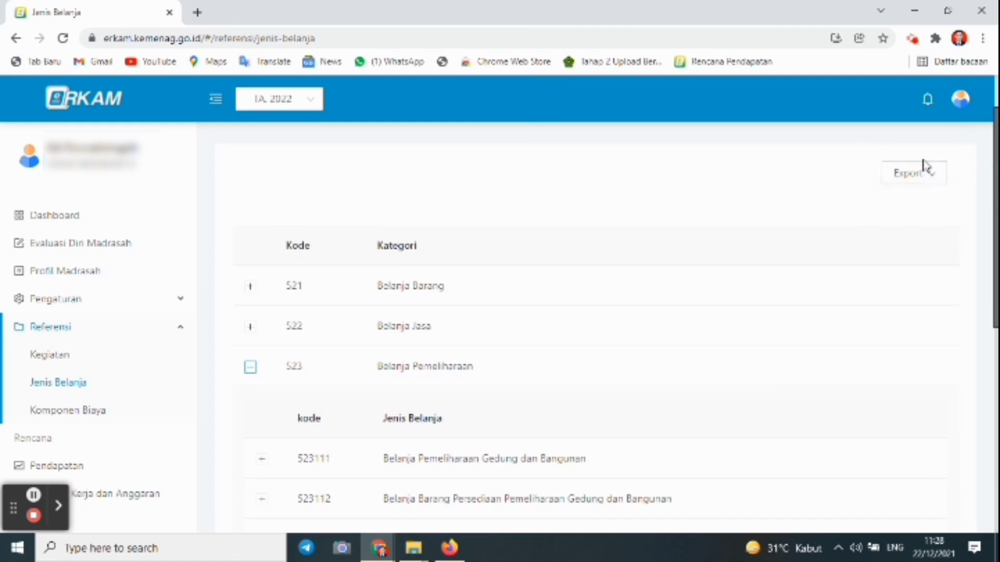
{"action": "mouse_move", "coordinate": [915, 179]}
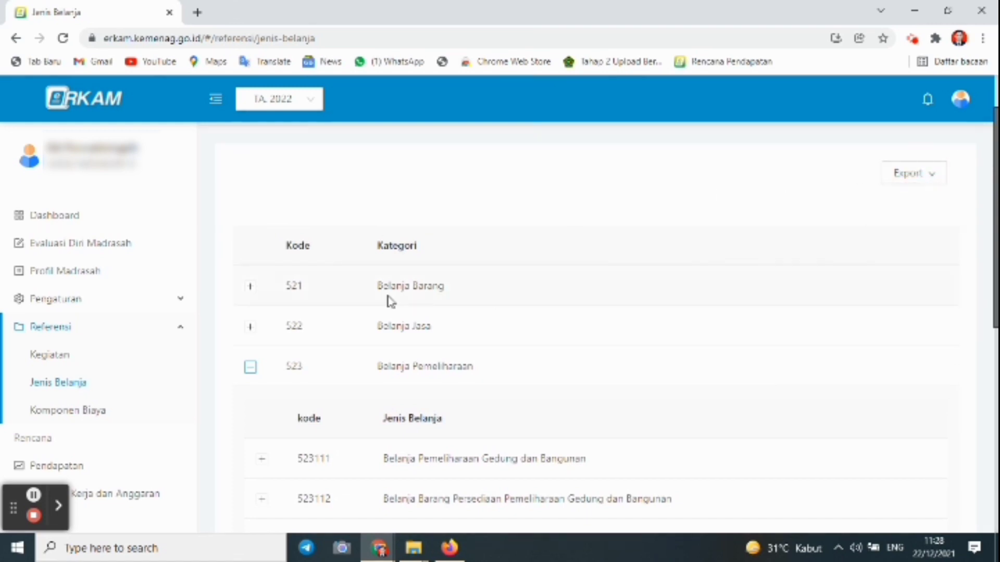
{"action": "left_click", "coordinate": [76, 413]}
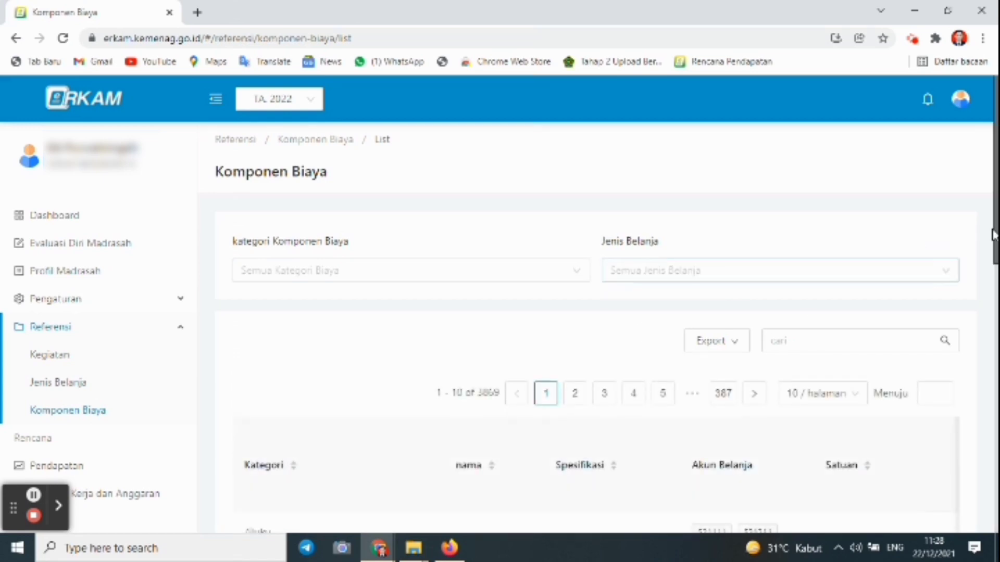
{"action": "scroll", "coordinate": [983, 216], "scroll_direction": "down", "scroll_amount": 2}
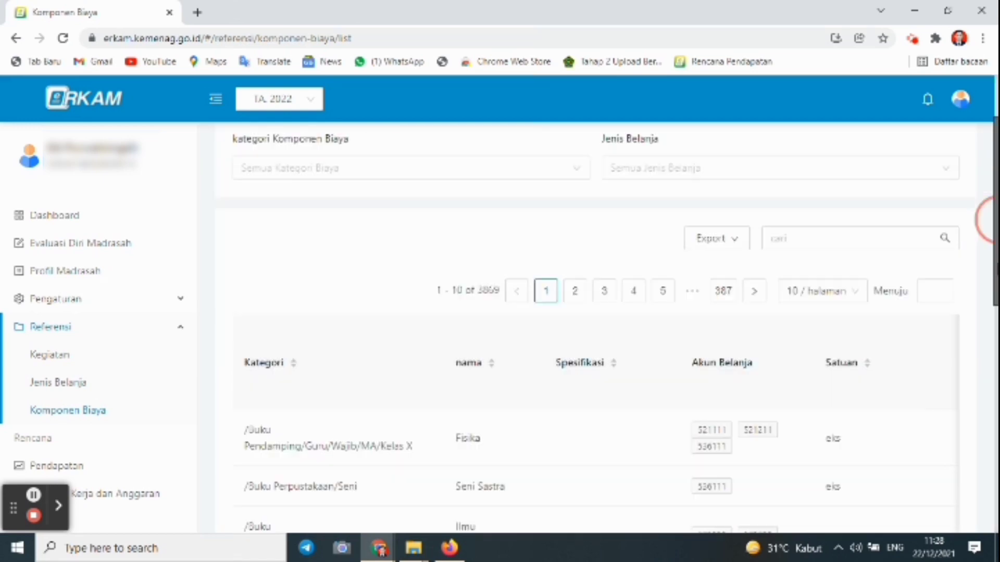
{"action": "left_click", "coordinate": [737, 244]}
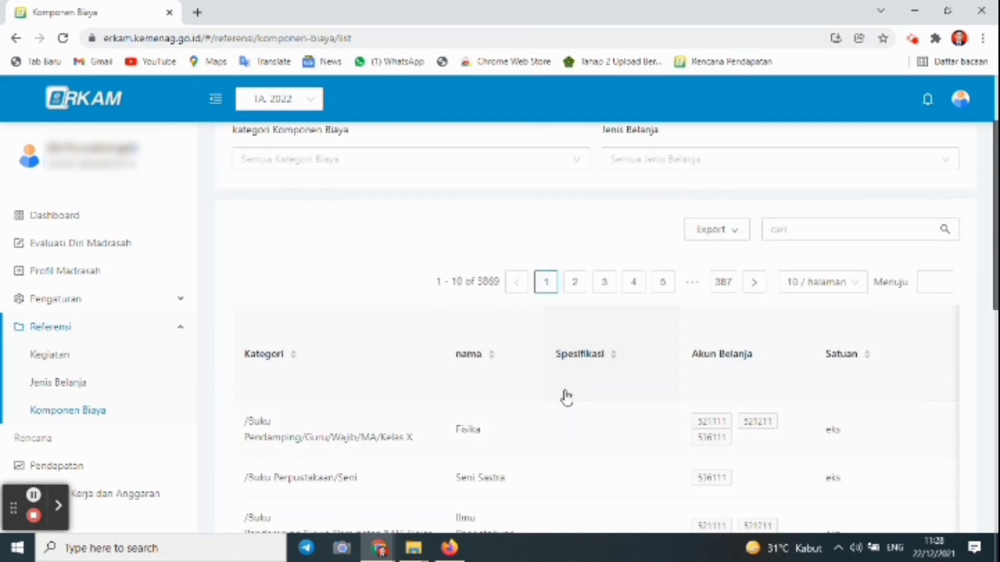
{"action": "scroll", "coordinate": [987, 255], "scroll_direction": "down", "scroll_amount": 3}
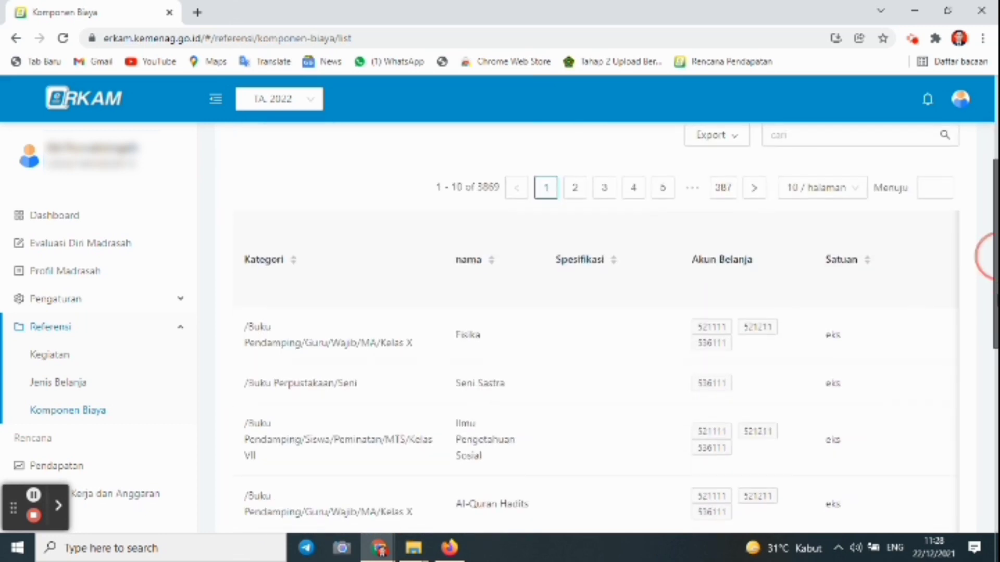
{"action": "scroll", "coordinate": [987, 255], "scroll_direction": "down", "scroll_amount": 1}
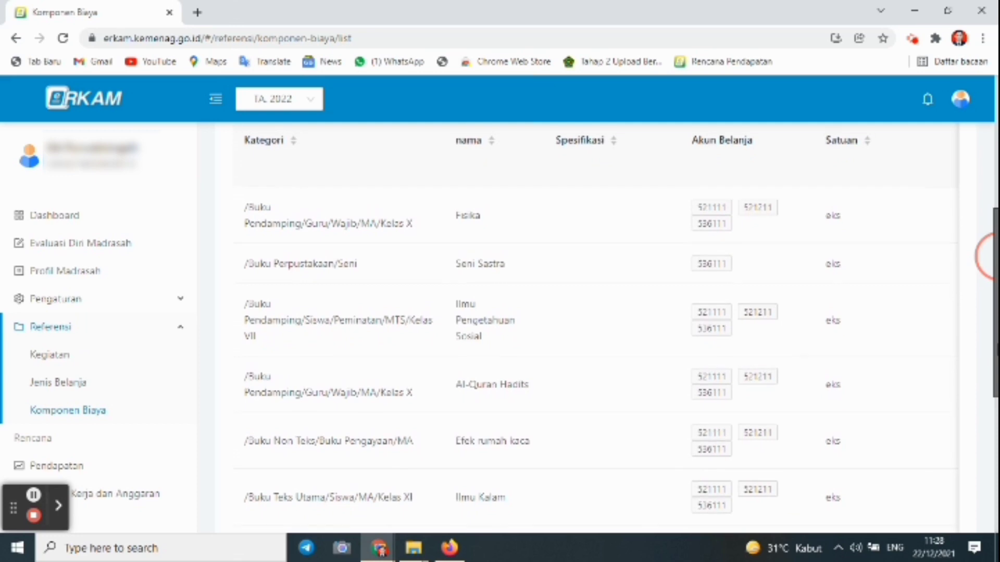
{"action": "scroll", "coordinate": [987, 256], "scroll_direction": "down", "scroll_amount": 1}
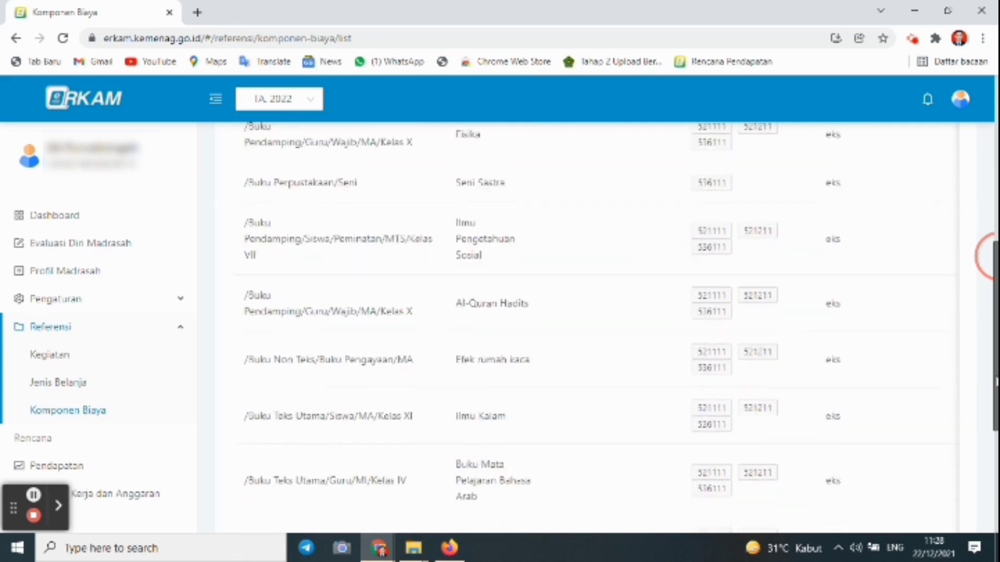
{"action": "scroll", "coordinate": [991, 345], "scroll_direction": "up", "scroll_amount": 1}
{"action": "scroll", "coordinate": [991, 345], "scroll_direction": "up", "scroll_amount": 4}
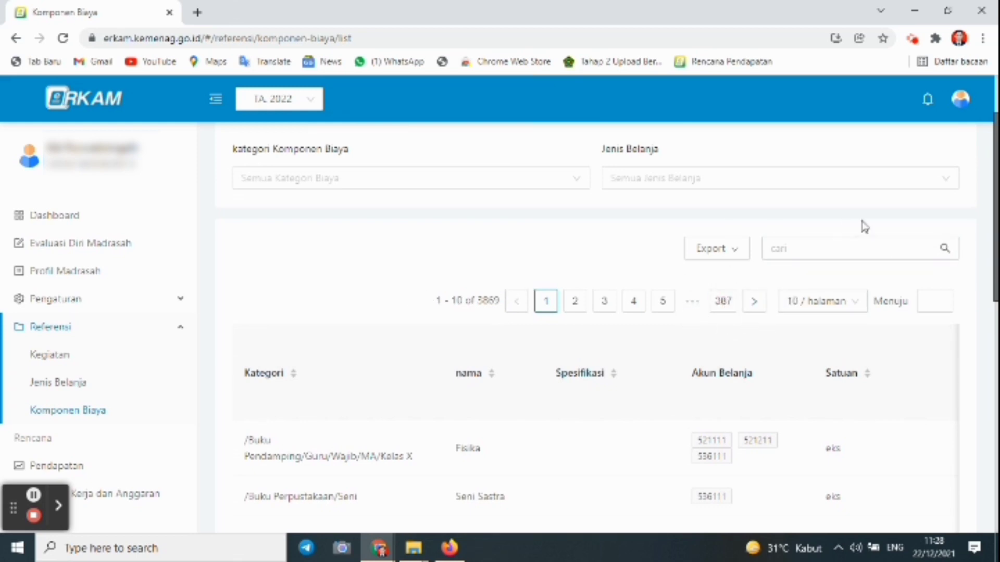
{"action": "scroll", "coordinate": [985, 230], "scroll_direction": "down", "scroll_amount": 2}
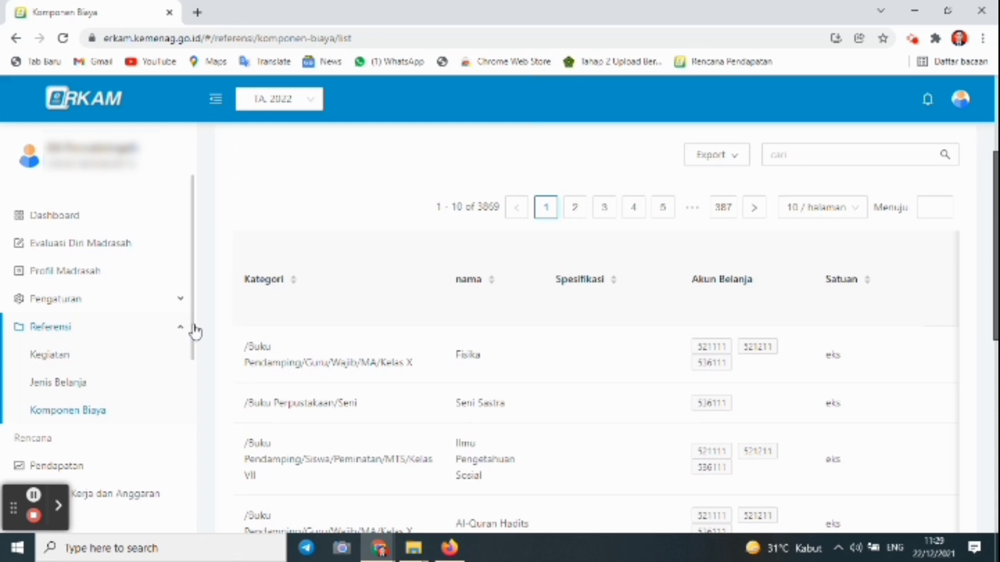
{"action": "mouse_move", "coordinate": [995, 200]}
{"action": "left_mouse_down"}
{"action": "mouse_move", "coordinate": [996, 181]}
{"action": "mouse_move", "coordinate": [996, 211]}
{"action": "left_mouse_up"}
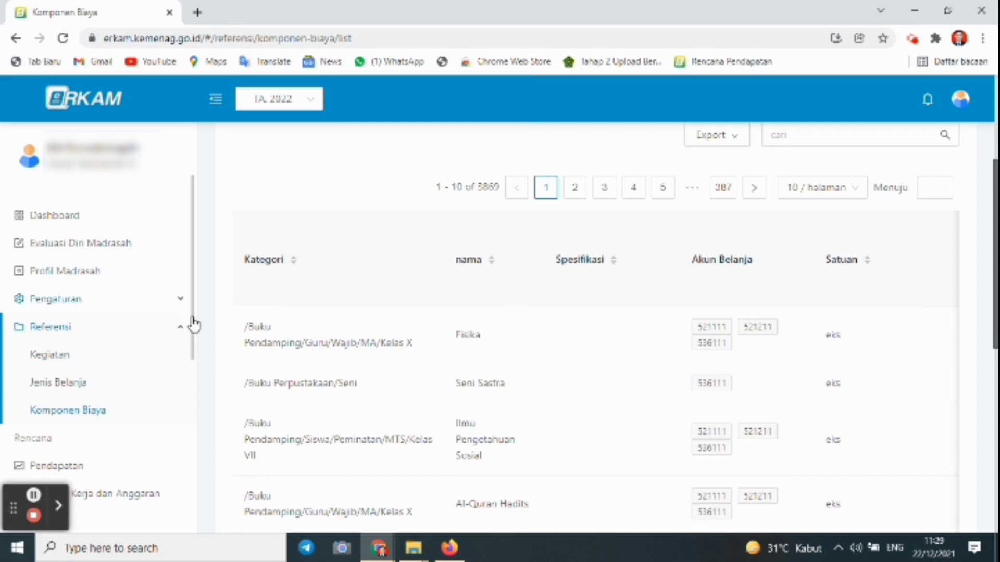
Step: Collapse the Referensi group, then view the Pendapatan and Rencana Kerja dan Anggaran pages under Rencana
{"action": "left_click", "coordinate": [193, 326]}
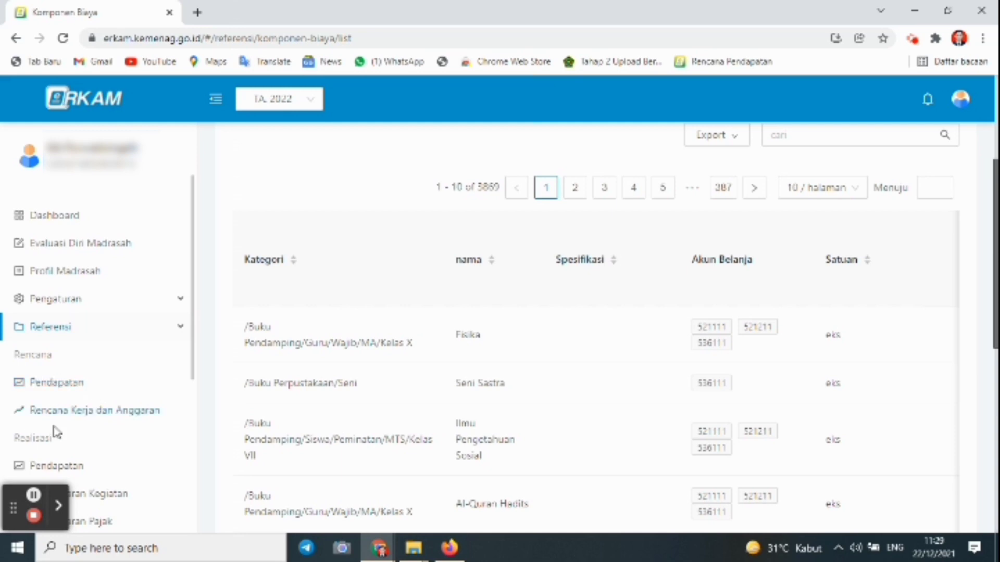
{"action": "left_click", "coordinate": [57, 384]}
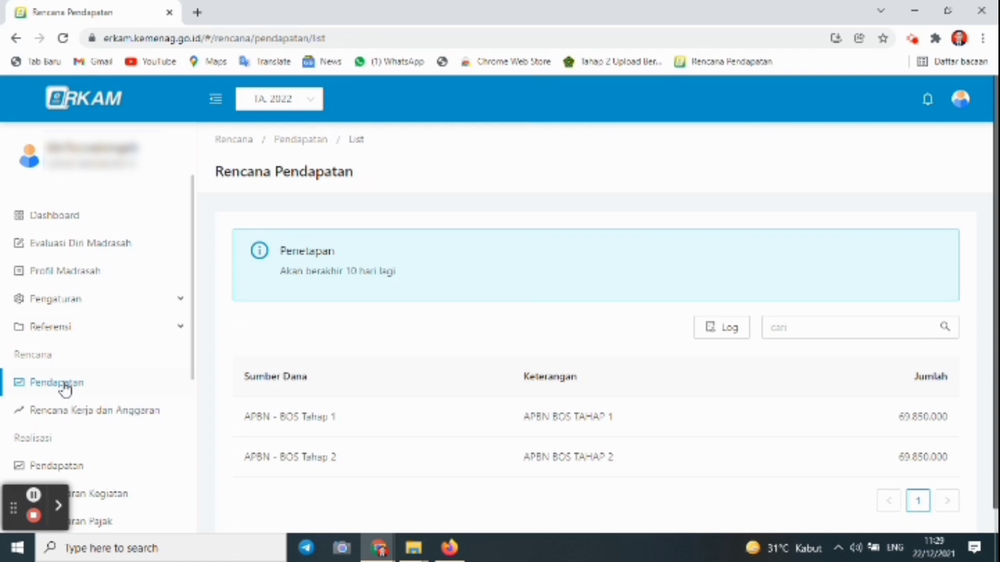
{"action": "left_click", "coordinate": [68, 412]}
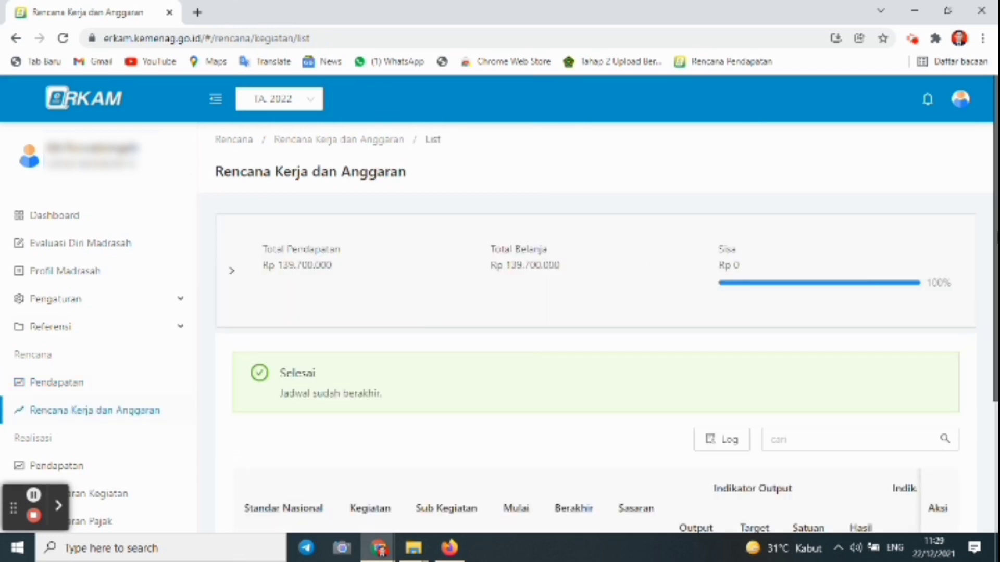
{"action": "scroll", "coordinate": [989, 231], "scroll_direction": "down", "scroll_amount": 1}
{"action": "scroll", "coordinate": [989, 231], "scroll_direction": "down", "scroll_amount": 1}
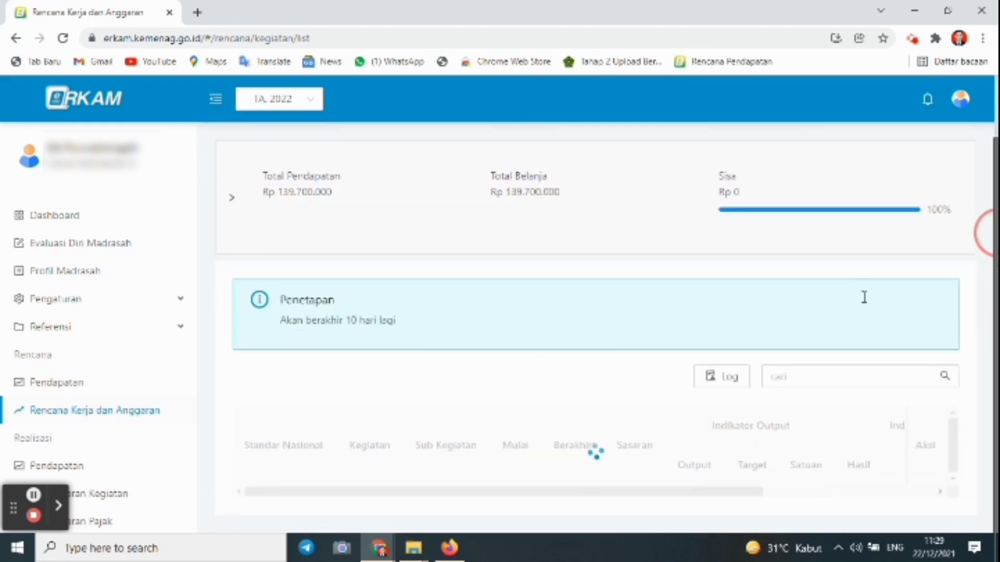
{"action": "scroll", "coordinate": [864, 298], "scroll_direction": "down", "scroll_amount": 1}
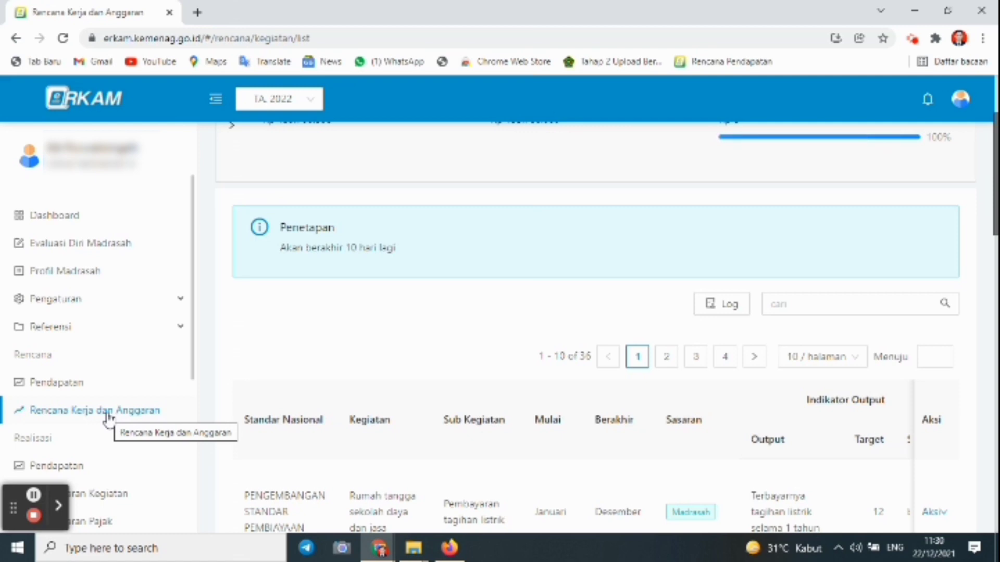
Step: Look over the entries available in the Realisasi and Laporan sections of the site navigation
{"action": "left_click_drag", "start_coordinate": [190, 366], "coordinate": [192, 386]}
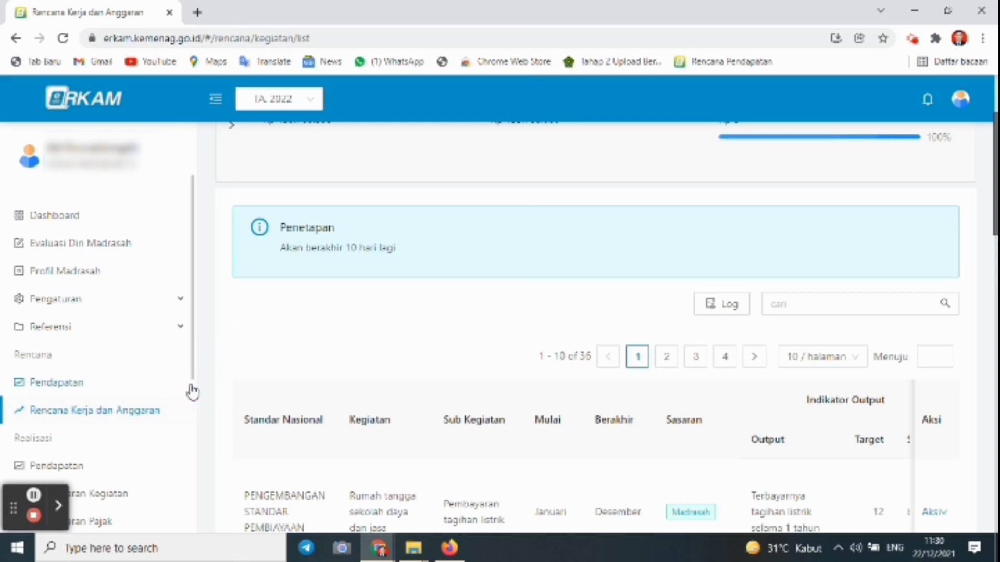
{"action": "left_click", "coordinate": [191, 396]}
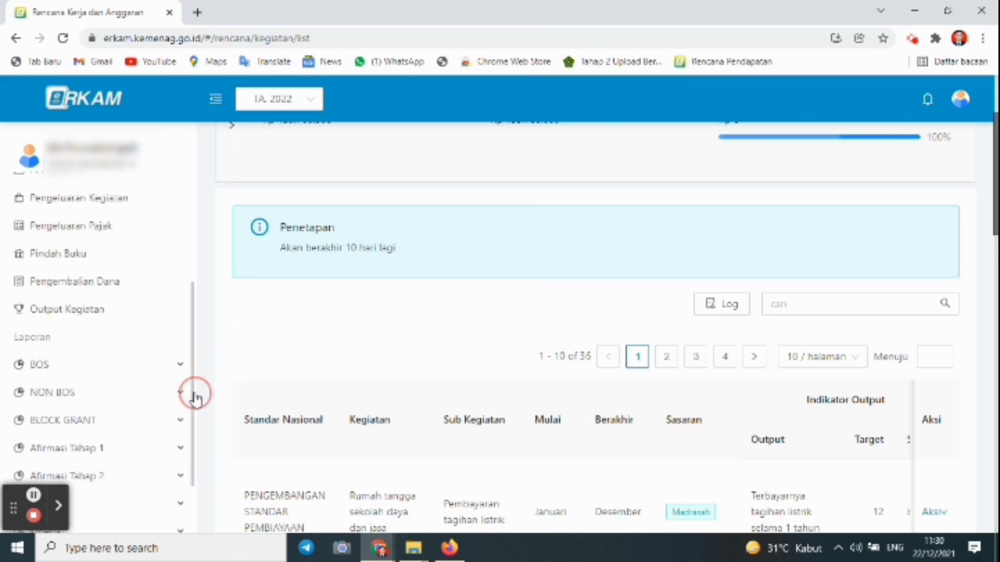
{"action": "left_click_drag", "start_coordinate": [197, 401], "coordinate": [187, 322]}
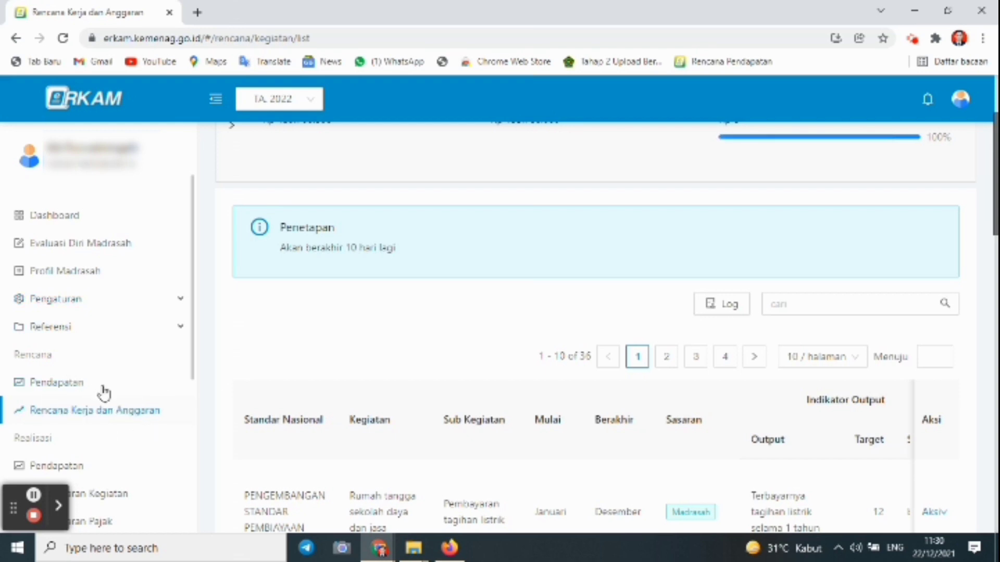
{"action": "scroll", "coordinate": [194, 402], "scroll_direction": "down", "scroll_amount": 6}
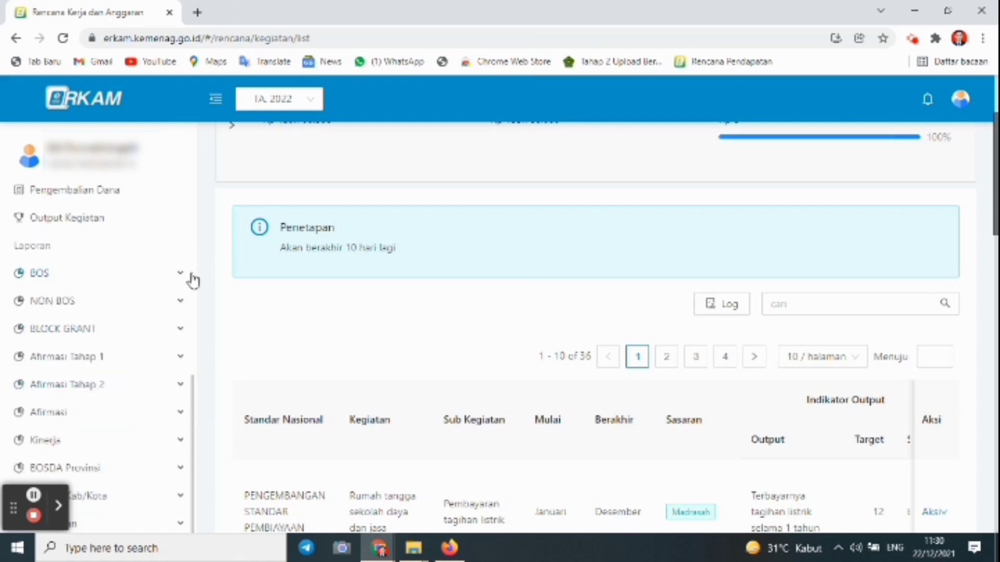
{"action": "scroll", "coordinate": [193, 281], "scroll_direction": "up", "scroll_amount": 2}
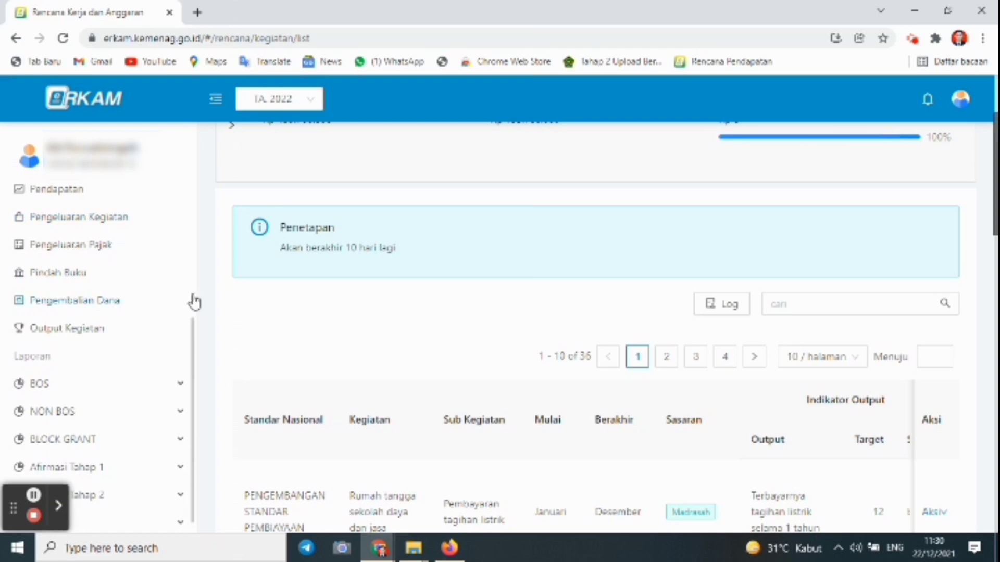
{"action": "left_click", "coordinate": [194, 302]}
{"action": "left_click_drag", "start_coordinate": [192, 357], "coordinate": [96, 263]}
Step: View the Pendapatan, Pindah Buku and Pengeluaran Kegiatan pages under Realisasi
{"action": "left_click", "coordinate": [80, 264]}
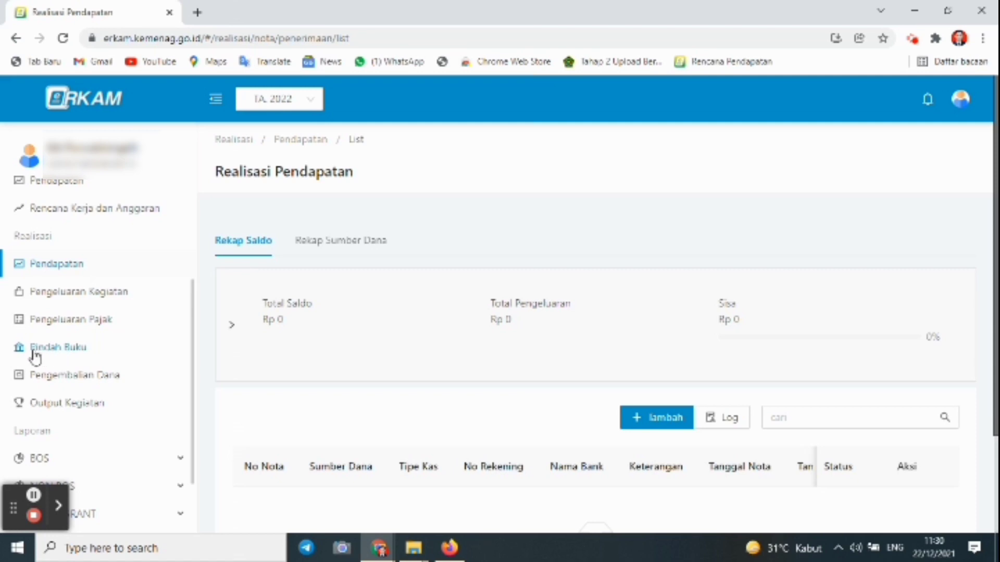
{"action": "left_click", "coordinate": [54, 358]}
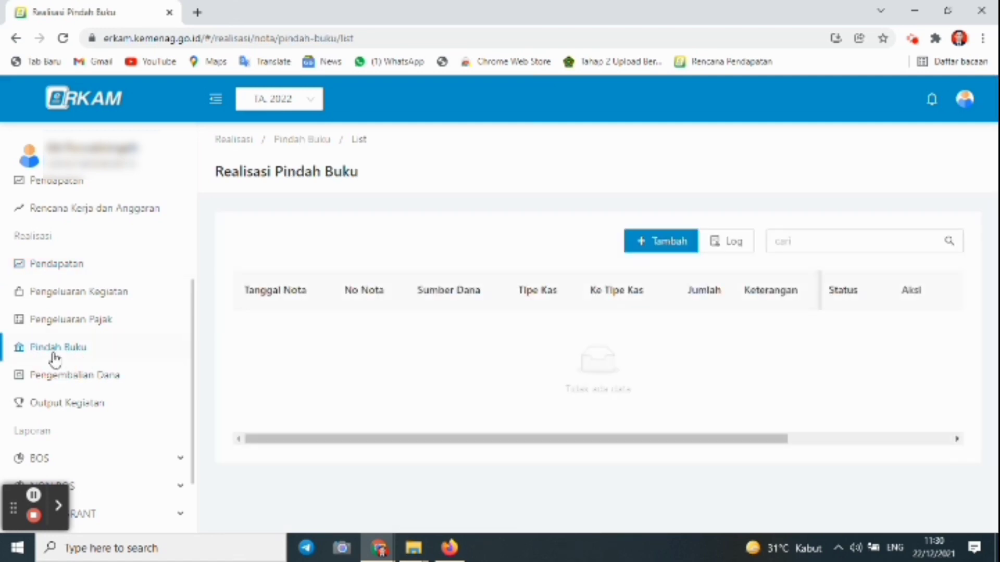
{"action": "left_click", "coordinate": [104, 301]}
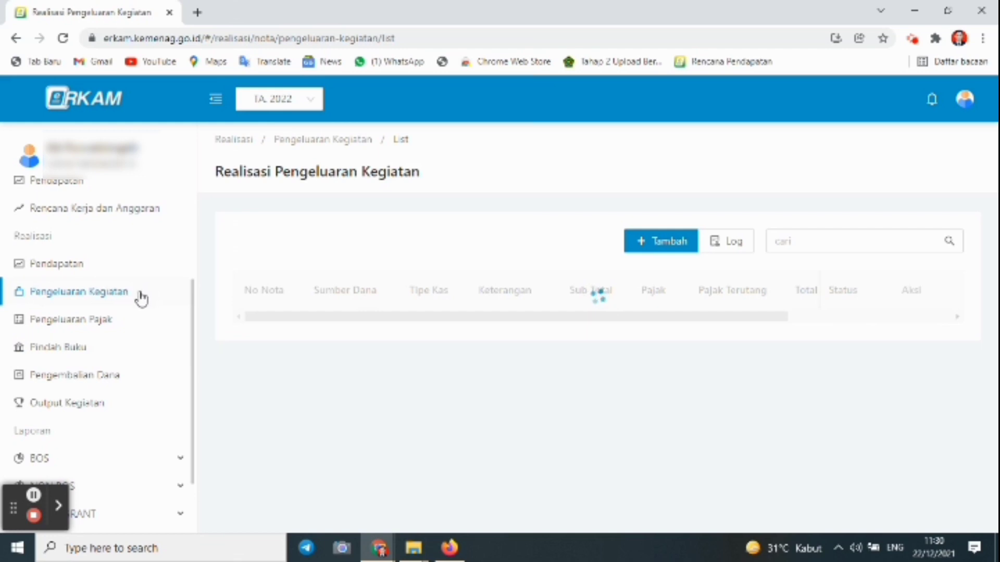
{"action": "left_click_drag", "start_coordinate": [195, 327], "coordinate": [179, 287]}
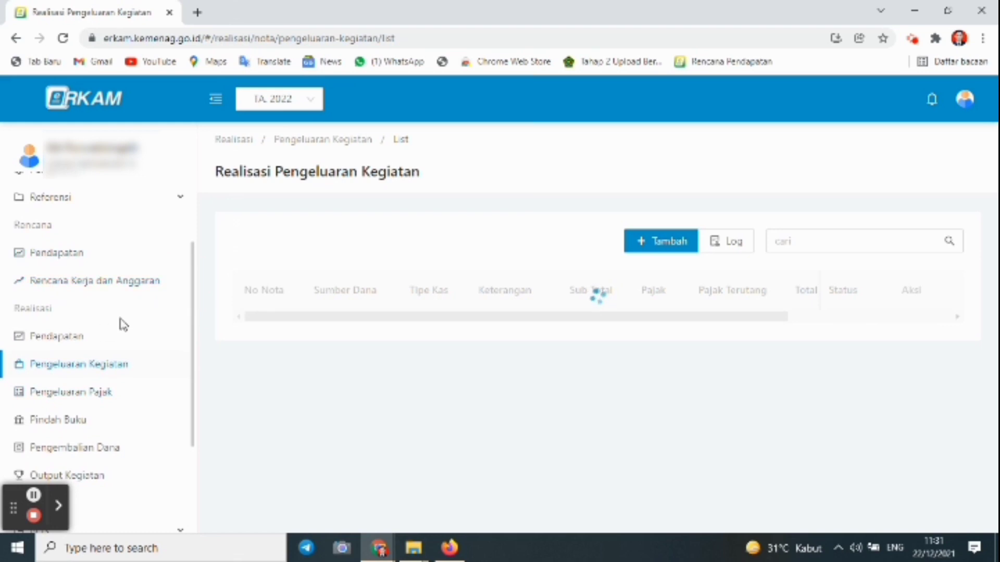
{"action": "left_click", "coordinate": [91, 369]}
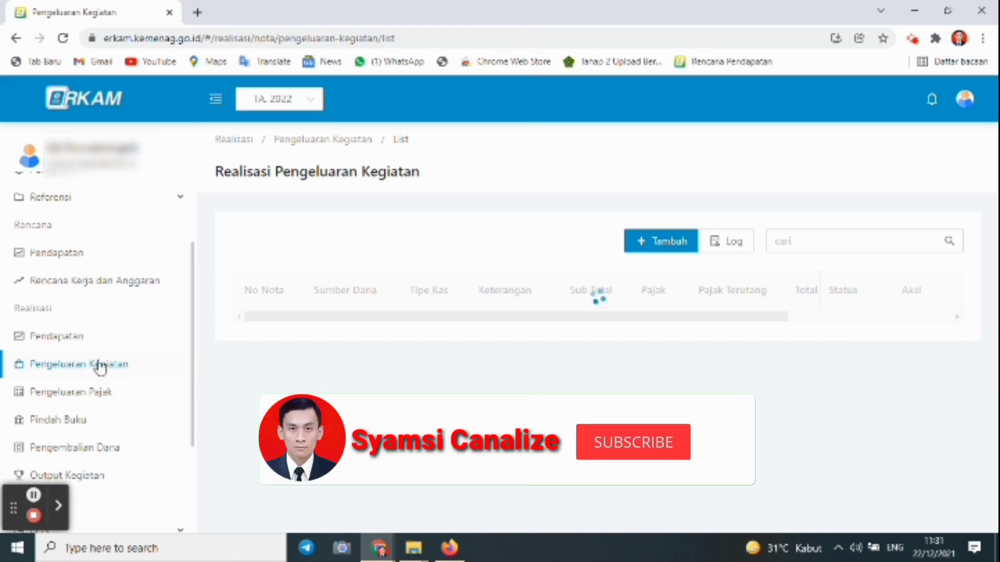
Step: Expand BOS under Laporan and view the RKAM (BOS K1), Buku Kas Umum (BOS K2), Pembantu Pajak (BOS K3) and Realisasi reports
{"action": "left_click", "coordinate": [195, 364]}
{"action": "left_click_drag", "start_coordinate": [195, 364], "coordinate": [194, 393]}
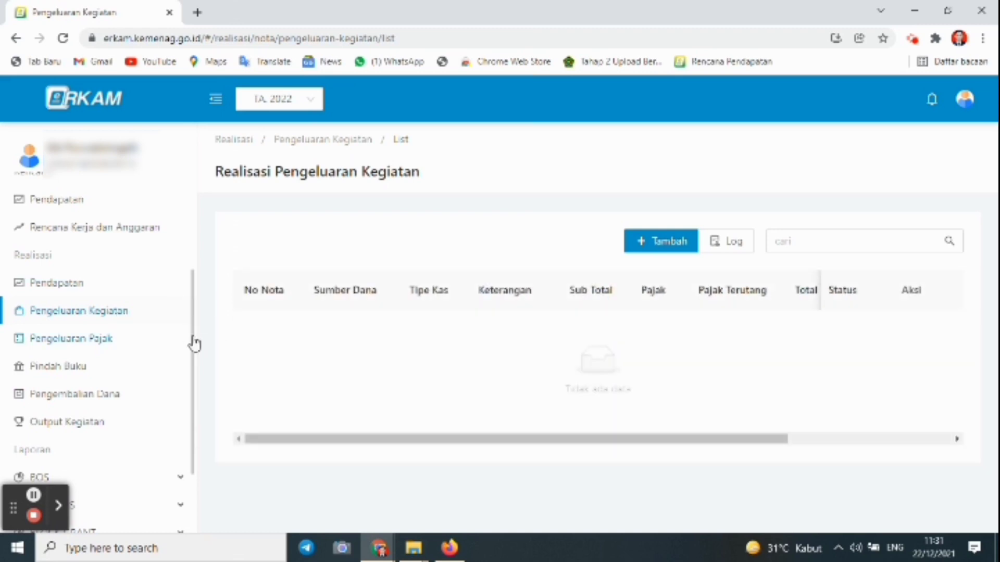
{"action": "left_click_drag", "start_coordinate": [194, 343], "coordinate": [192, 380]}
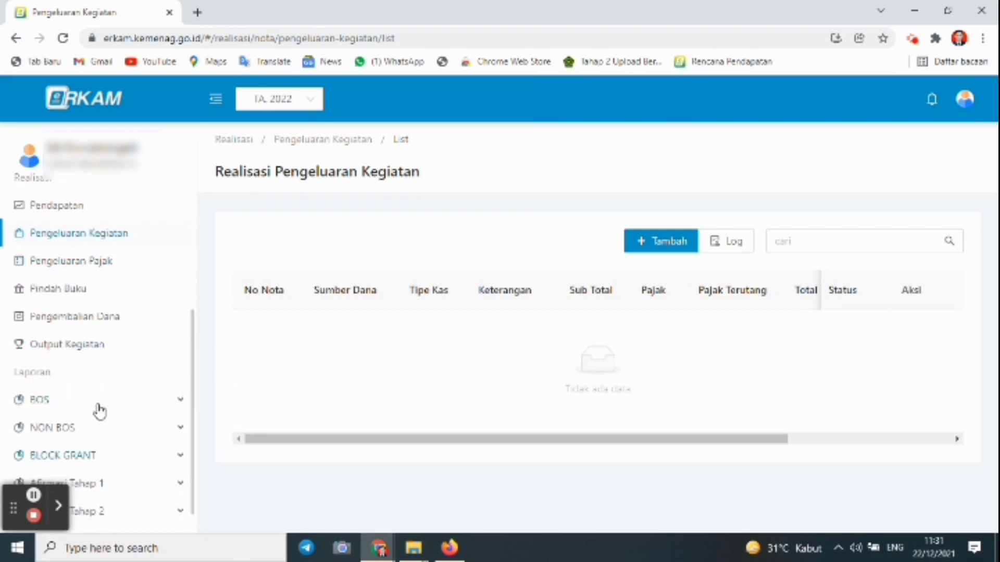
{"action": "left_click", "coordinate": [66, 398]}
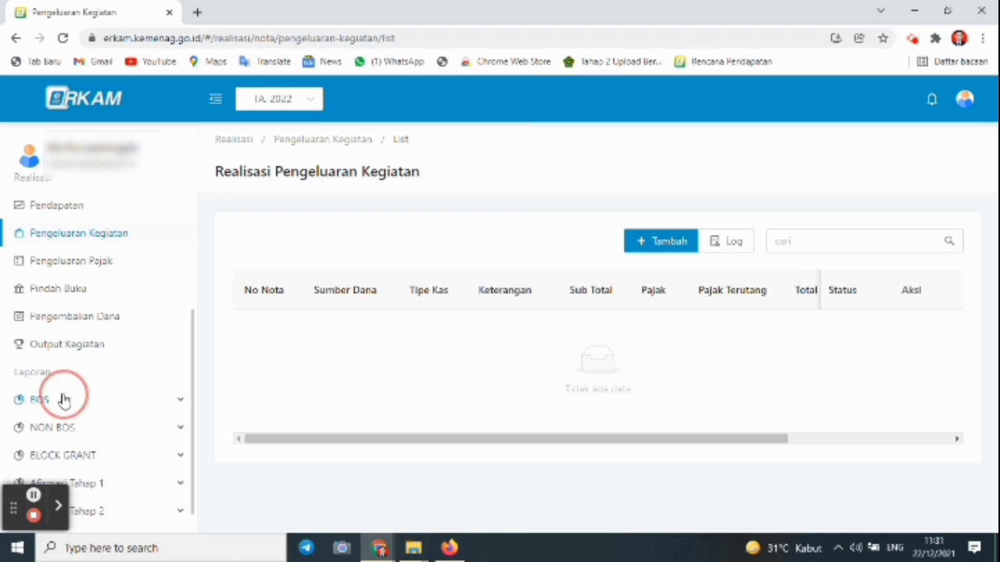
{"action": "left_click", "coordinate": [193, 371]}
{"action": "left_click_drag", "start_coordinate": [194, 371], "coordinate": [195, 395]}
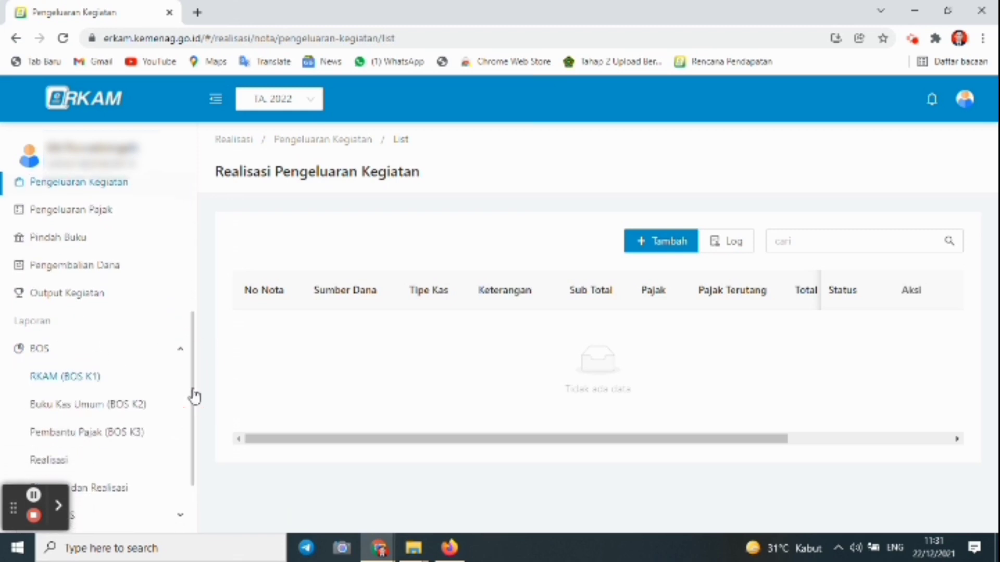
{"action": "left_click", "coordinate": [51, 378]}
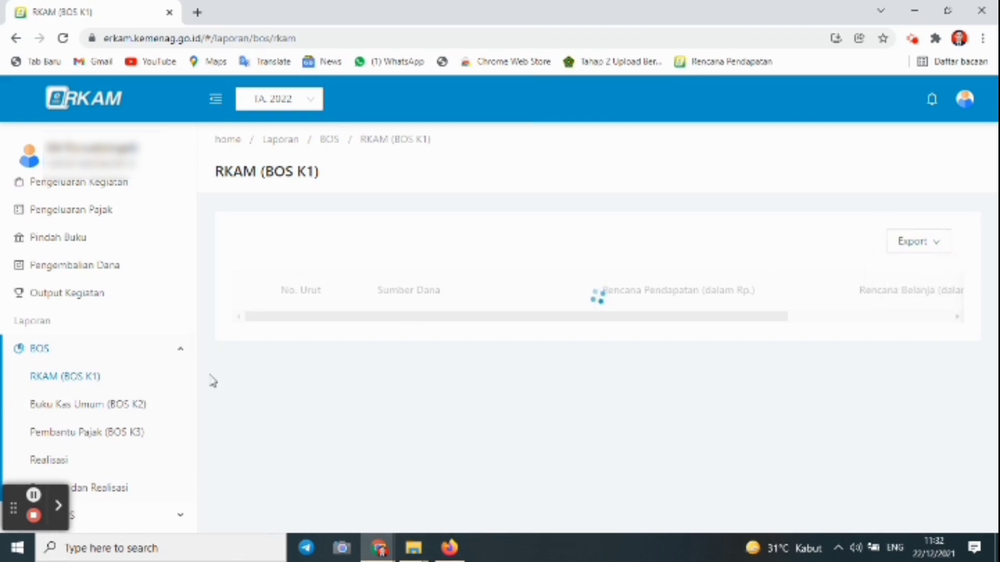
{"action": "left_click", "coordinate": [112, 412]}
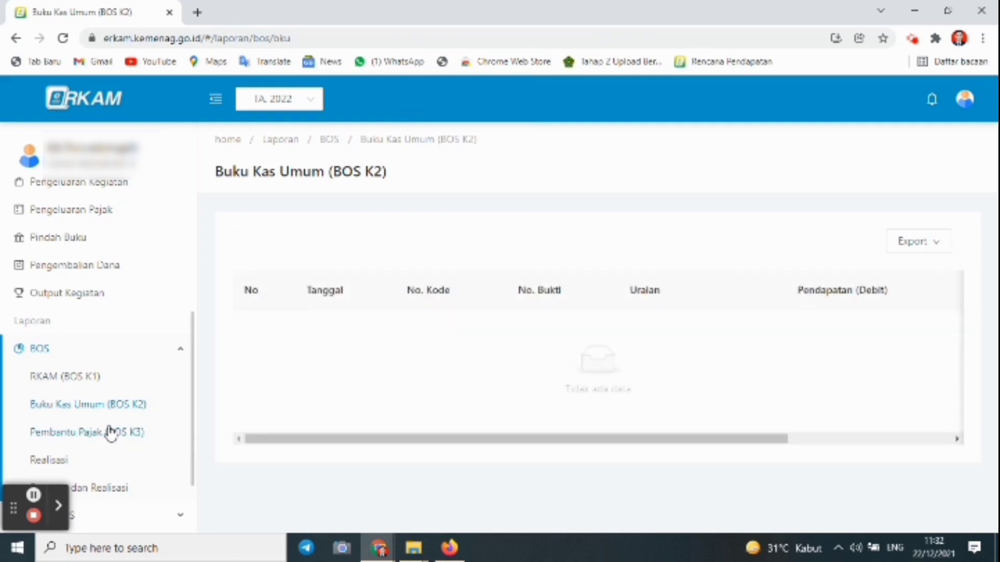
{"action": "left_click", "coordinate": [111, 434]}
{"action": "left_click", "coordinate": [79, 460]}
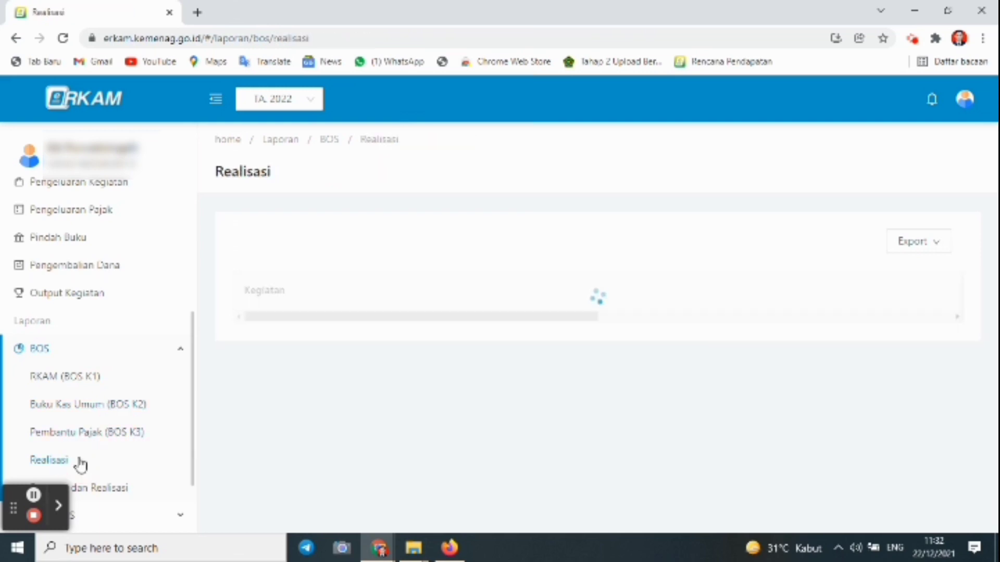
{"action": "left_click_drag", "start_coordinate": [192, 417], "coordinate": [197, 440]}
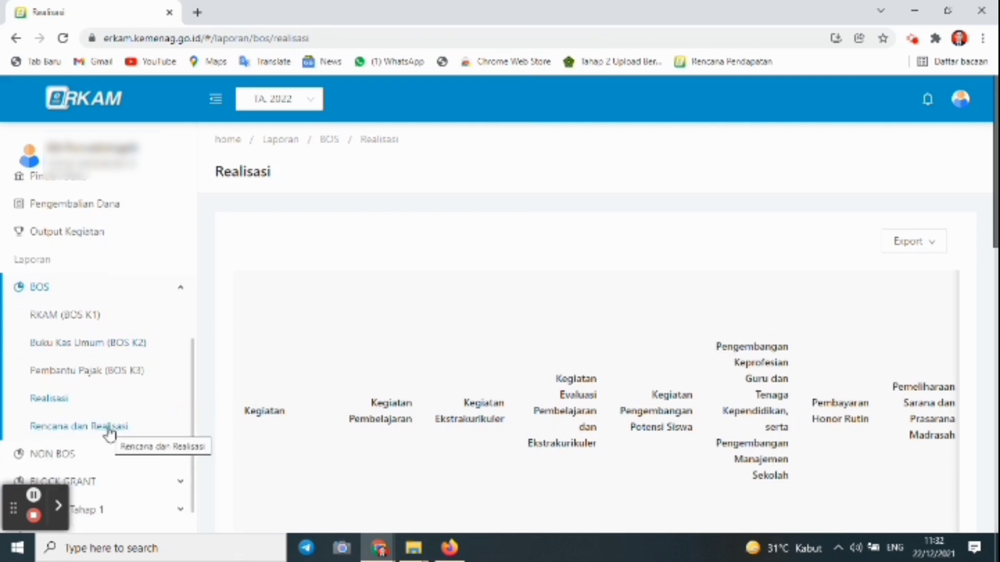
Step: Return to the Dashboard and dismiss the notice about the recording time limit
{"action": "left_click_drag", "start_coordinate": [193, 417], "coordinate": [189, 188]}
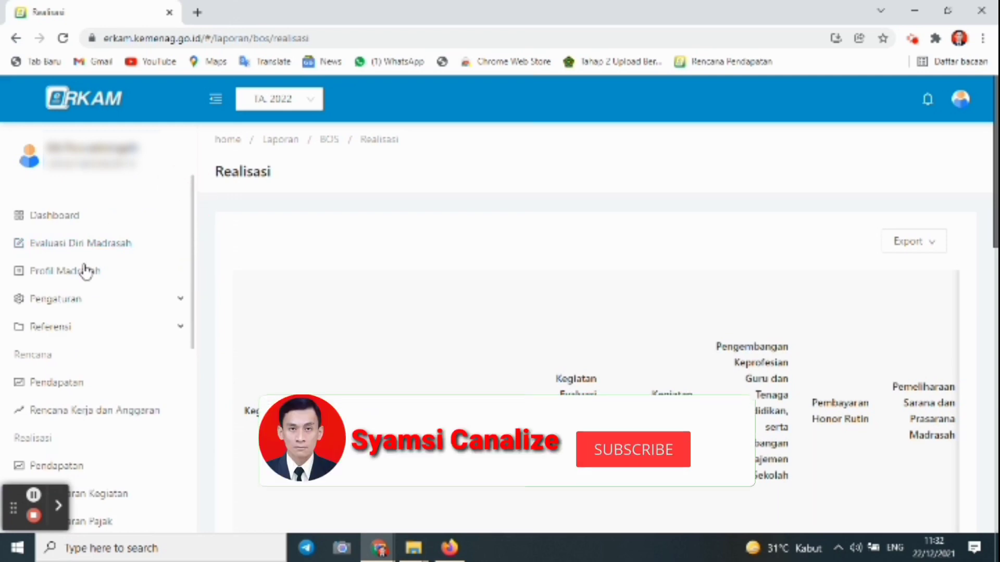
{"action": "left_click", "coordinate": [56, 218]}
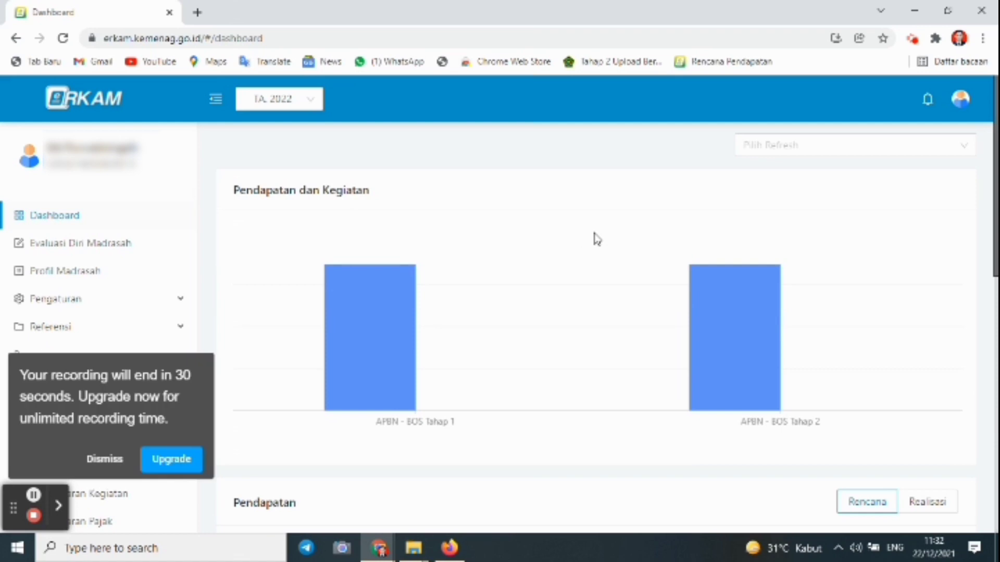
{"action": "left_click", "coordinate": [104, 459]}
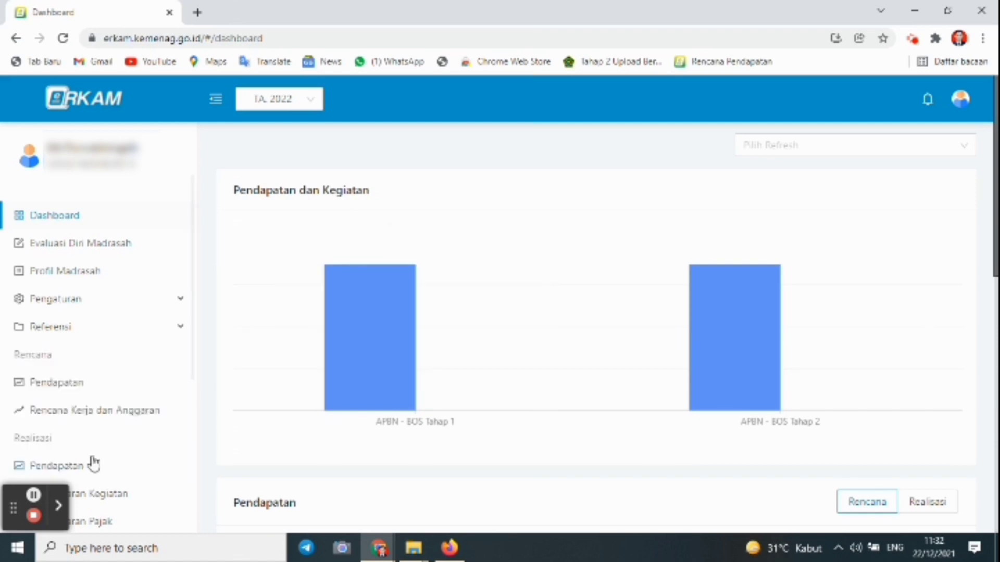